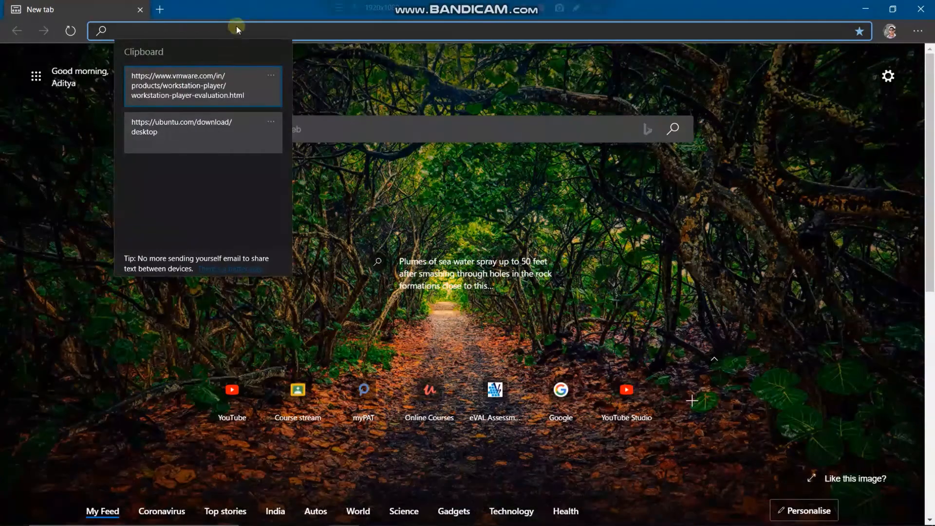
- Load the VMware Workstation 16 Player page and start the Windows installer download
click(216, 85)
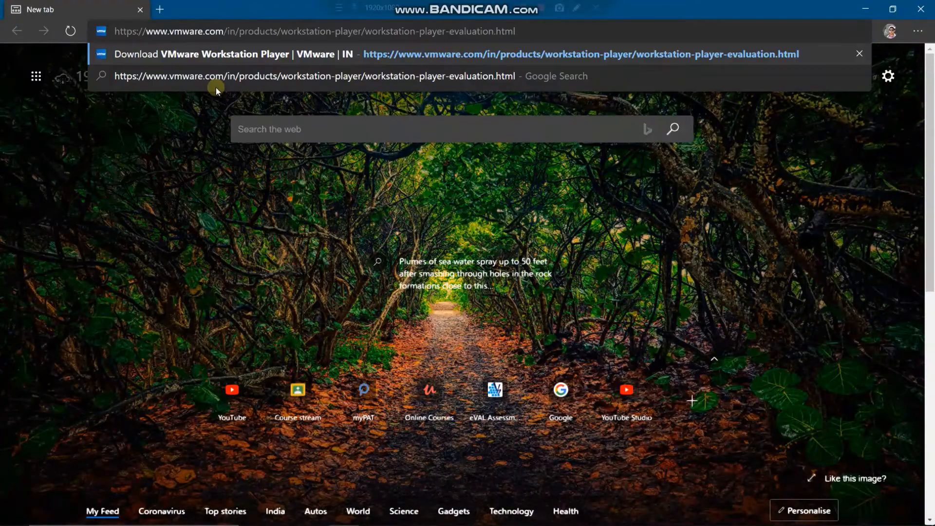
key(Return)
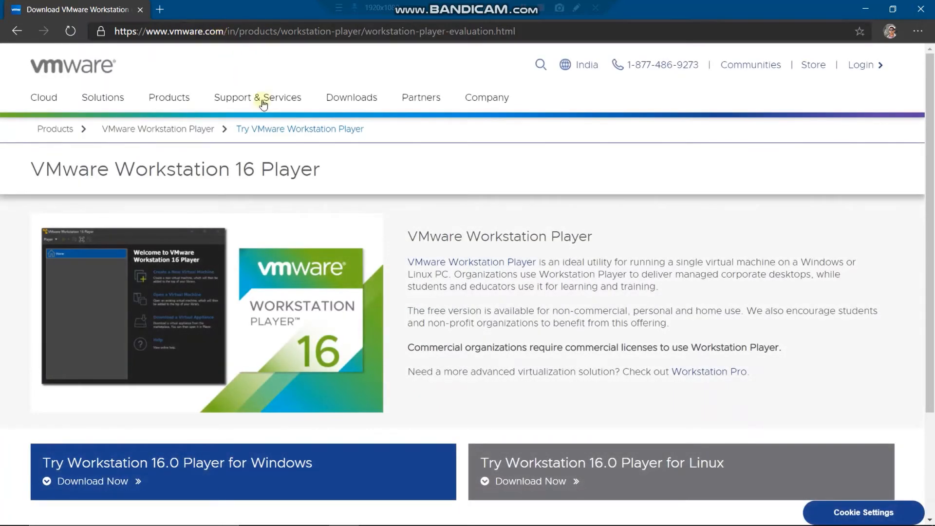
scroll(446, 280, down, 3)
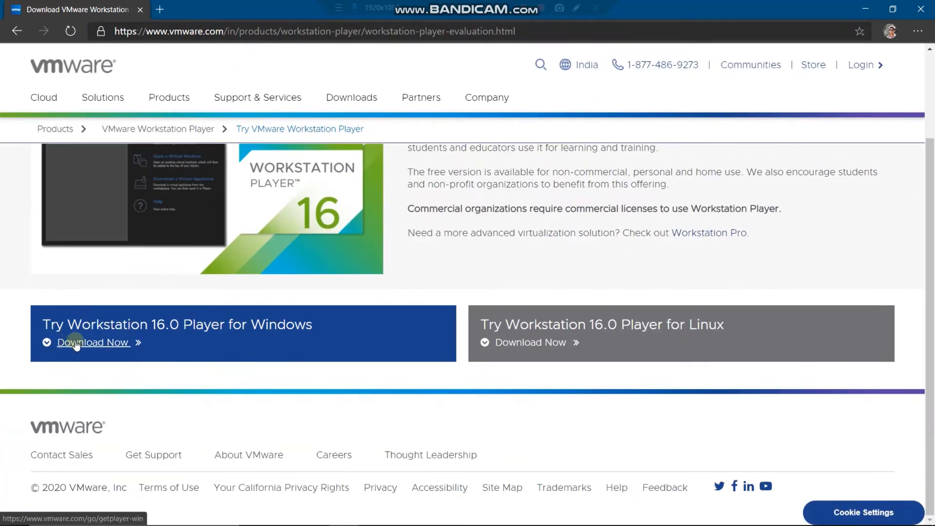
click(75, 342)
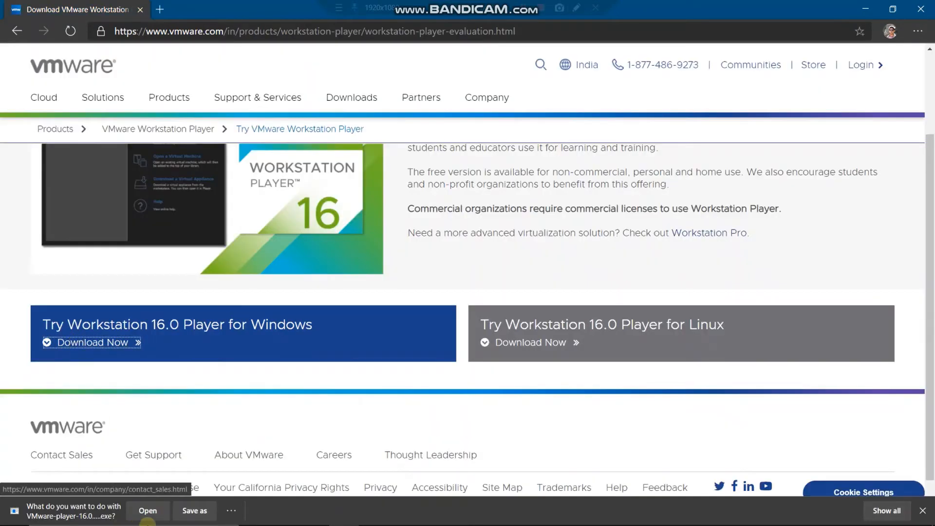
- Browse save locations for the VMware installer, then cancel, leaving the download prompt pending
click(187, 509)
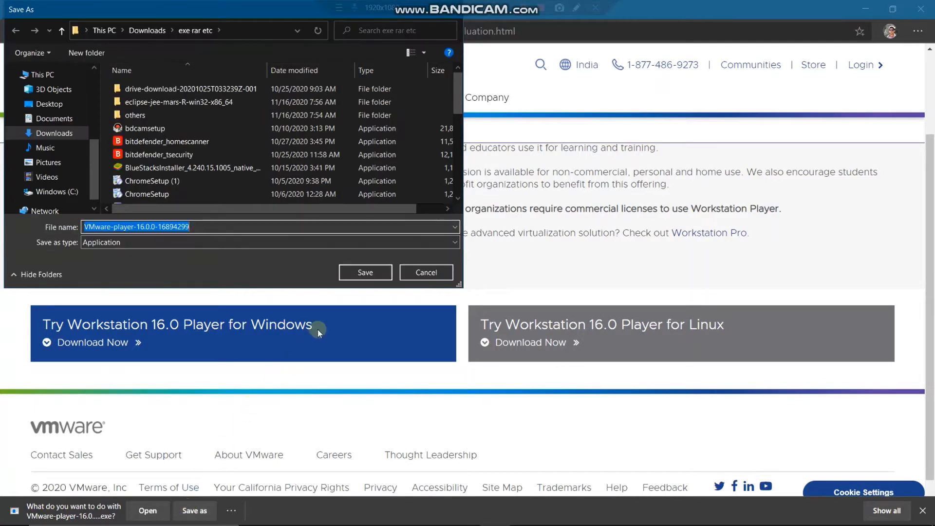
scroll(299, 187, down, 1)
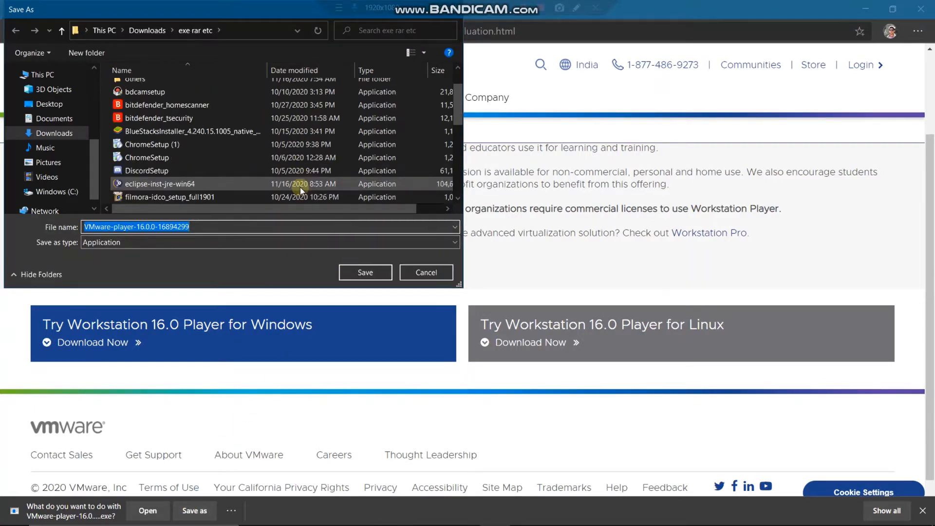
scroll(299, 187, down, 4)
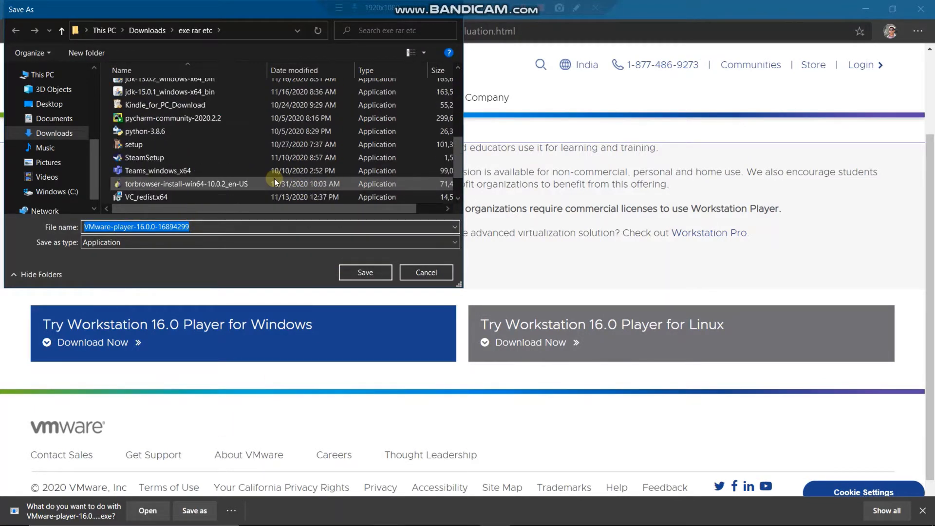
scroll(226, 118, down, 1)
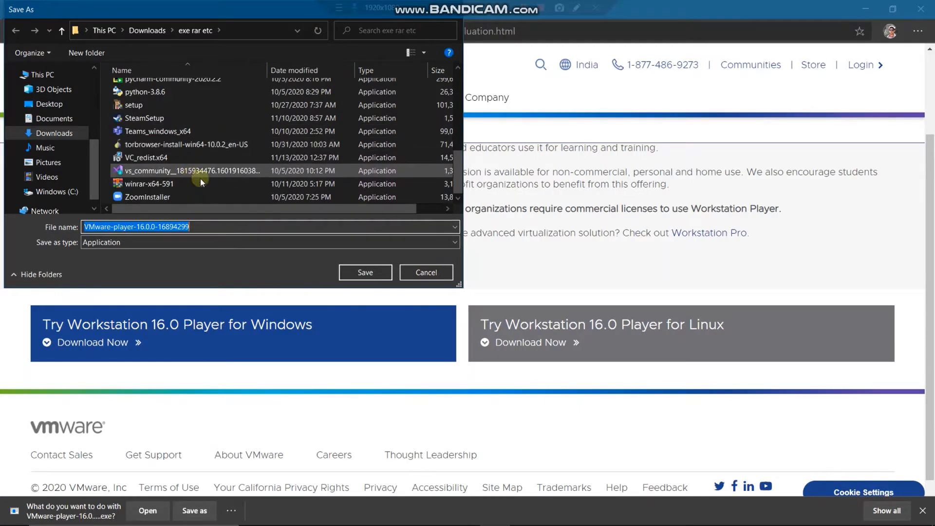
click(426, 272)
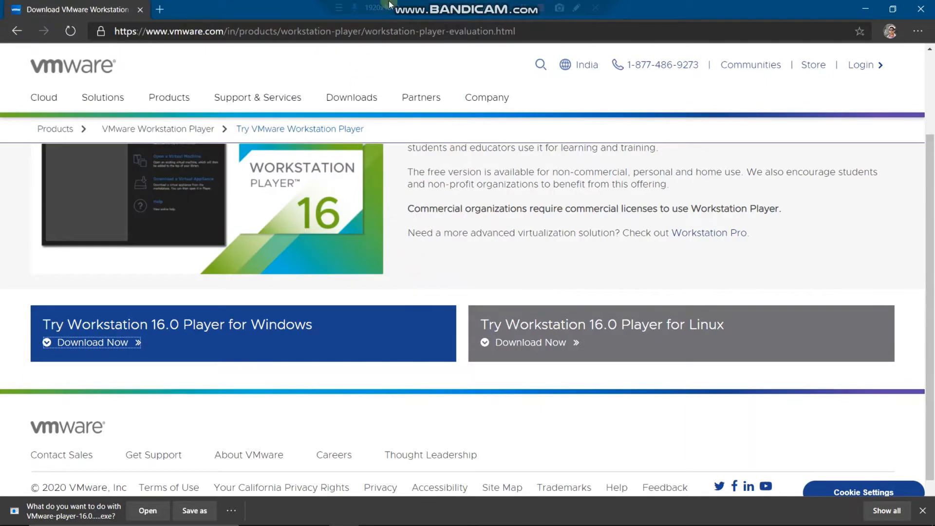
- Paste the saved Ubuntu desktop download address from clipboard history and load it
scroll(372, 235, up, 3)
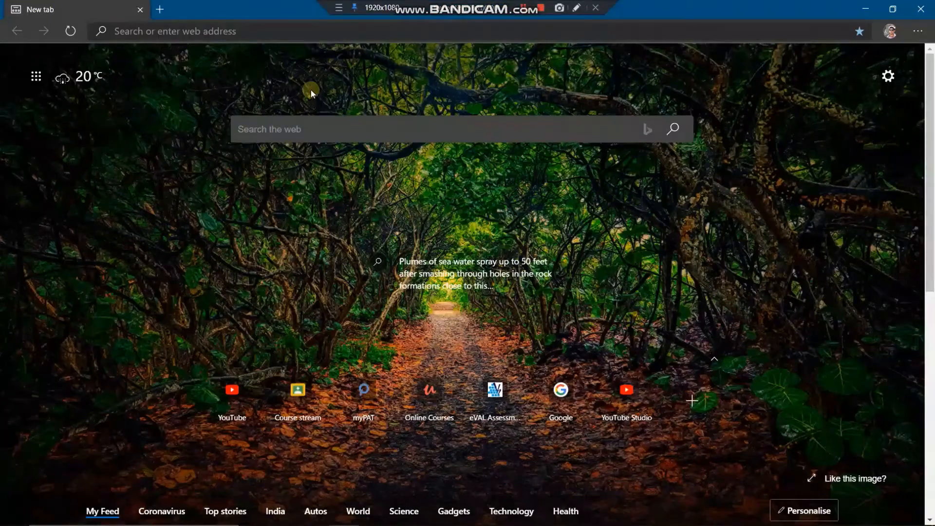
click(311, 32)
key(super+v)
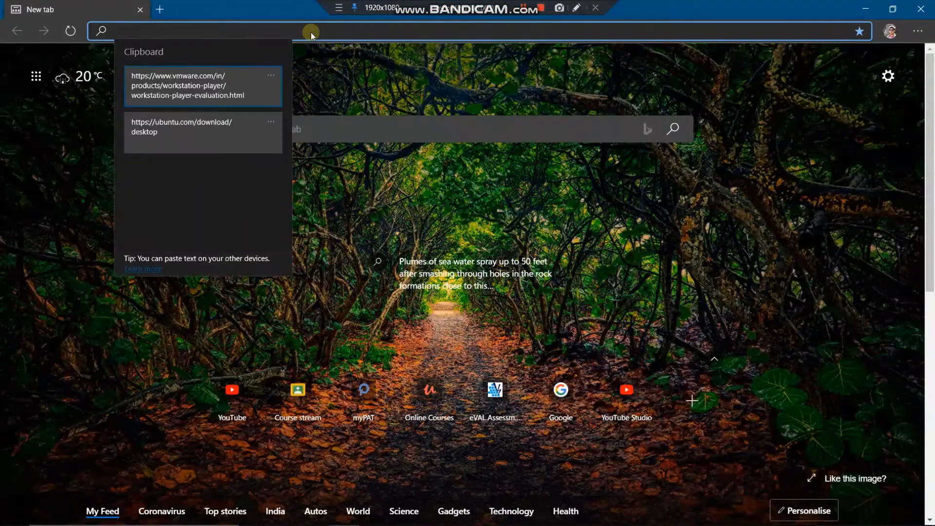
click(203, 130)
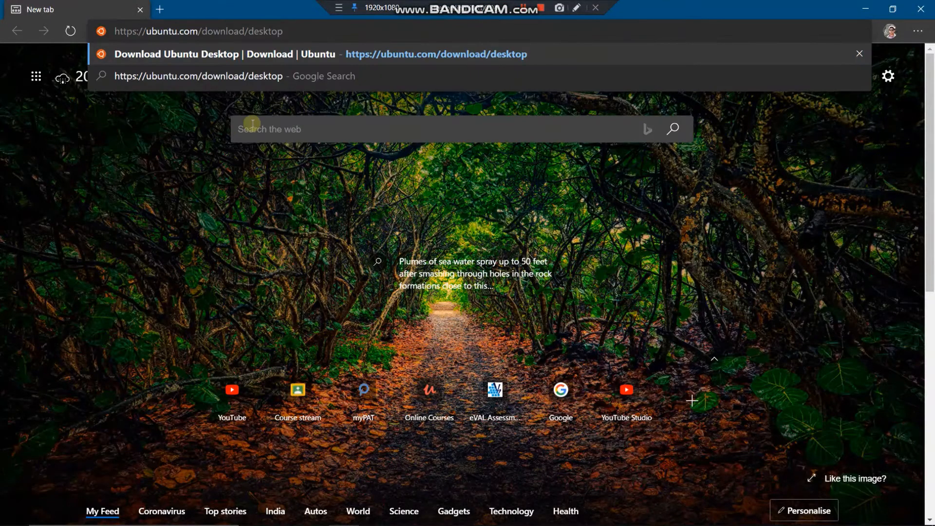
key(Return)
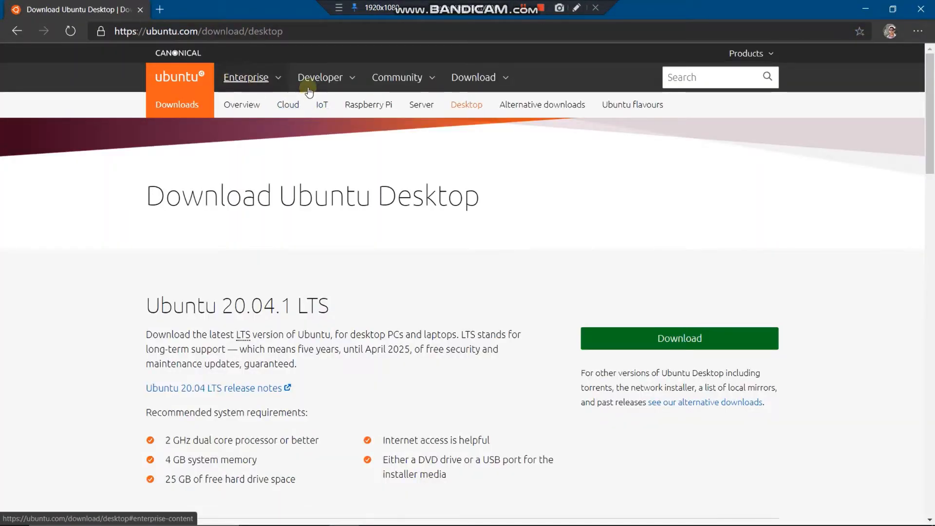
scroll(434, 244, down, 2)
scroll(433, 242, down, 2)
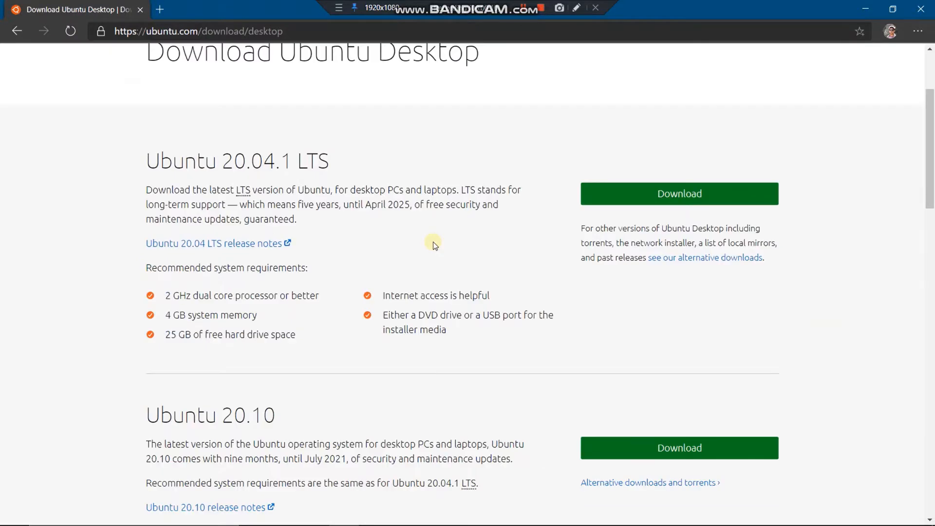
scroll(433, 241, up, 4)
- Search the web for 'ubuntu download for vmware workstation'
click(264, 31)
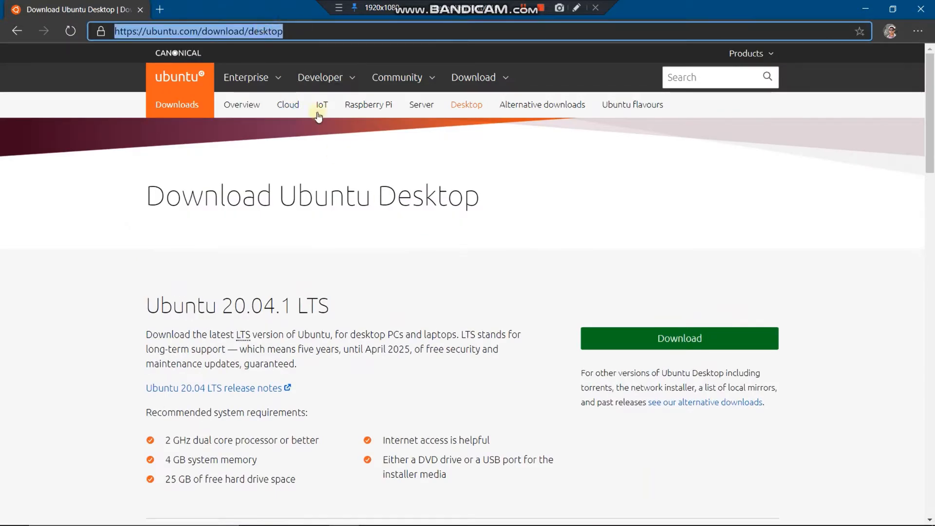
click(375, 224)
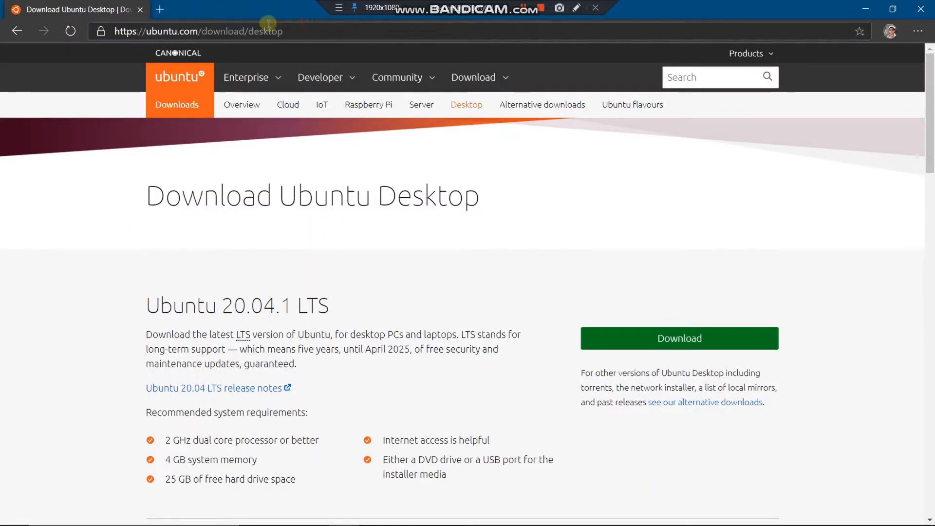
click(307, 34)
text(ubu)
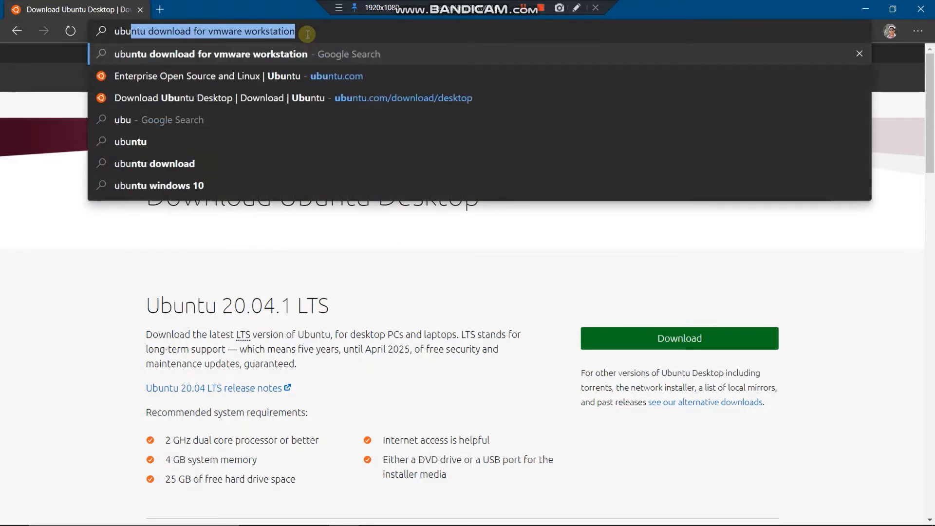
key(End)
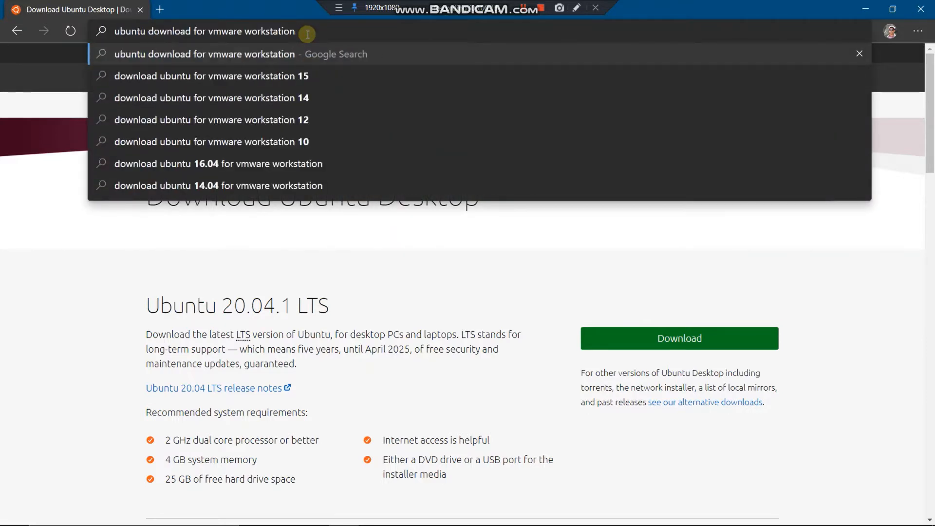
key(Return)
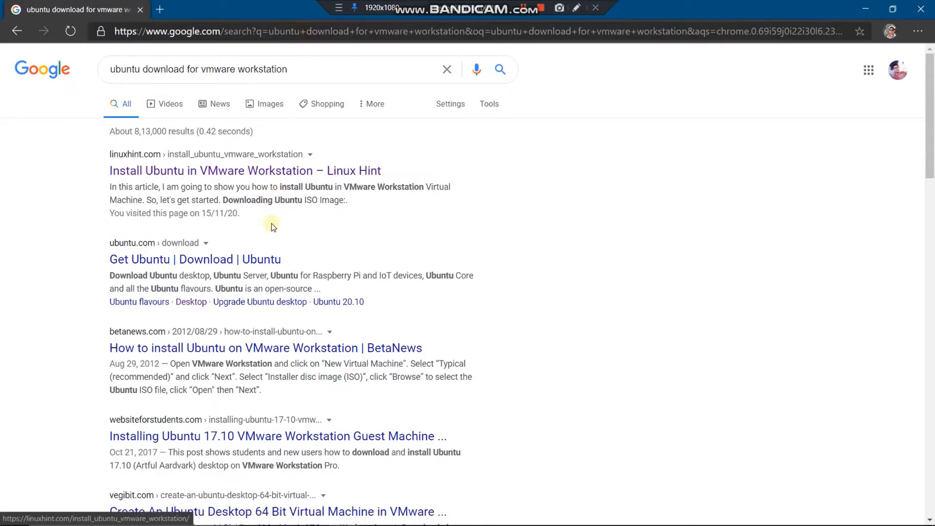
- From the Get Ubuntu result, reach Ubuntu Desktop and download Ubuntu 20.04.1 LTS
click(257, 258)
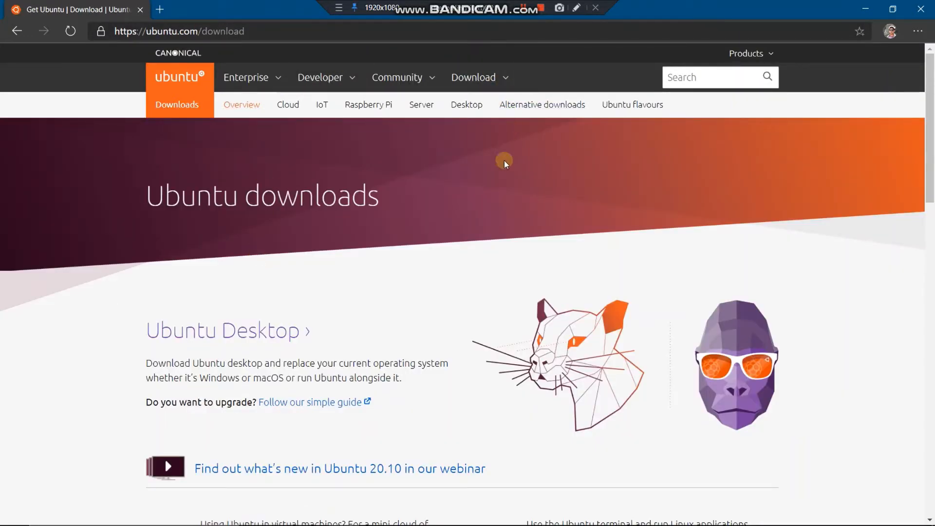
click(495, 76)
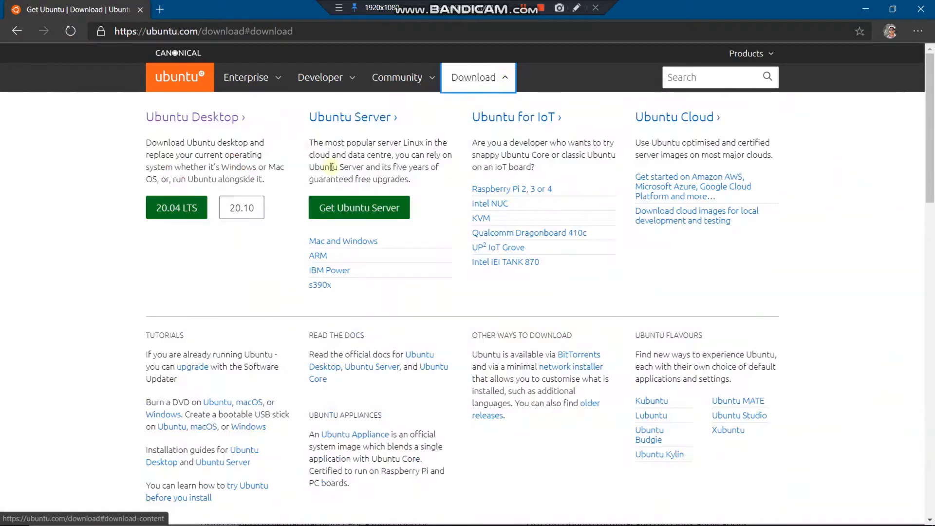
click(188, 118)
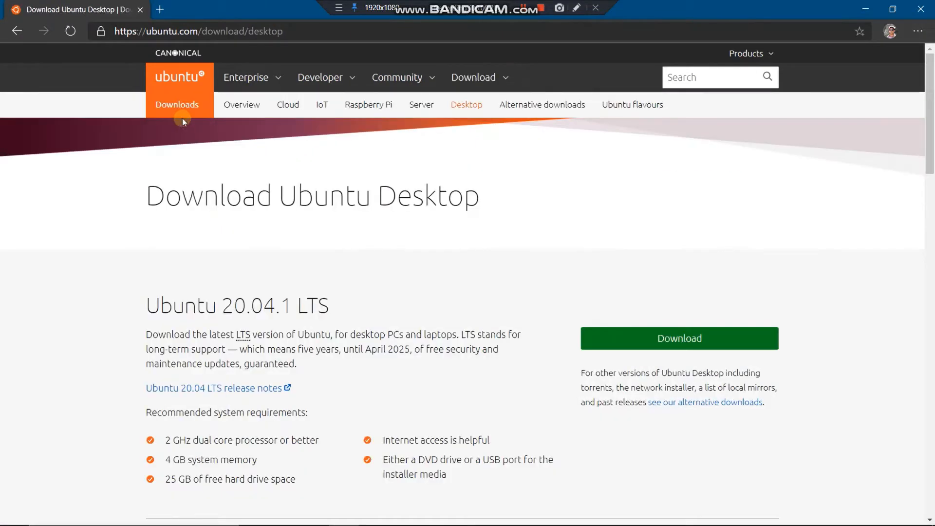
scroll(272, 218, down, 3)
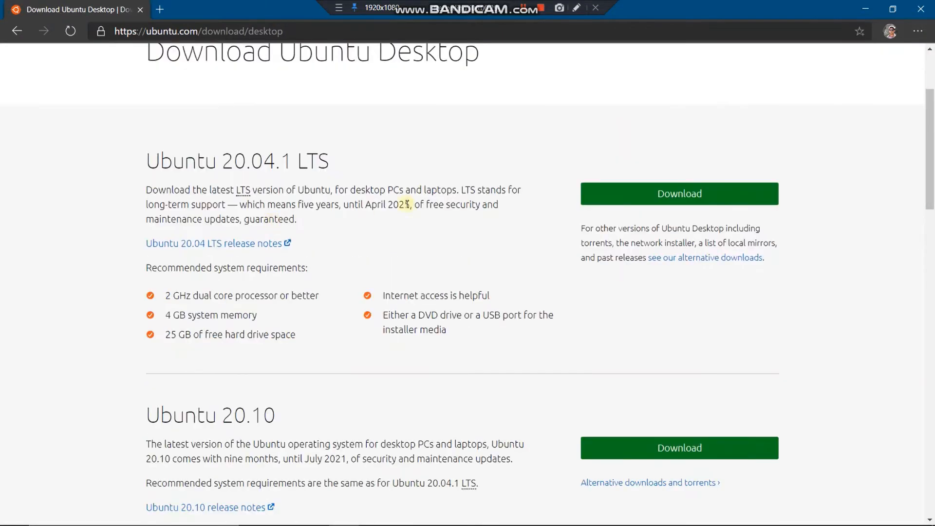
click(630, 200)
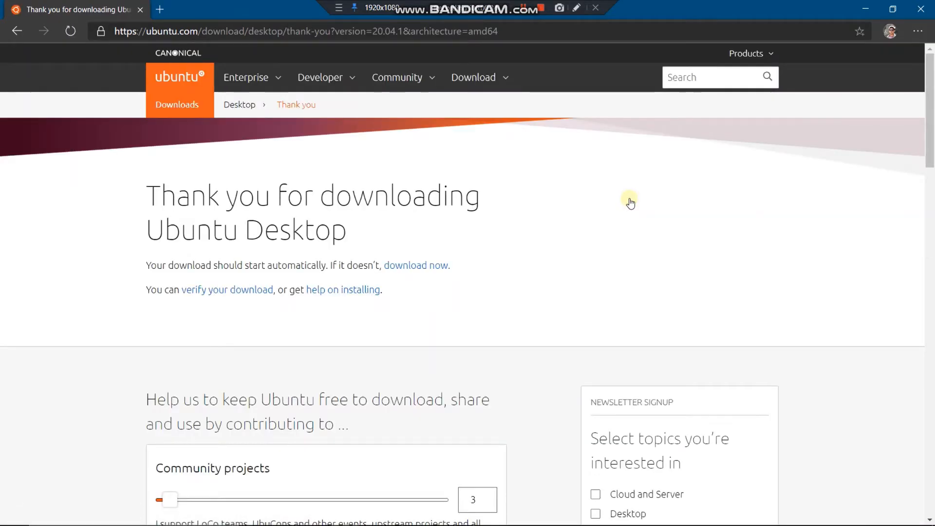
- Open the Save As dialog for the ubuntu-20.04.1-desktop-amd64 ISO
scroll(565, 232, down, 3)
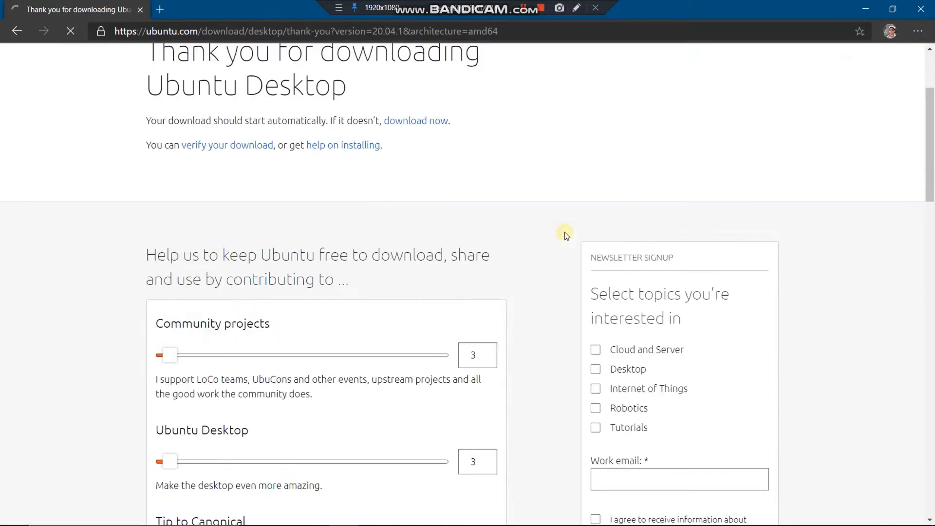
scroll(565, 232, down, 3)
scroll(565, 233, up, 5)
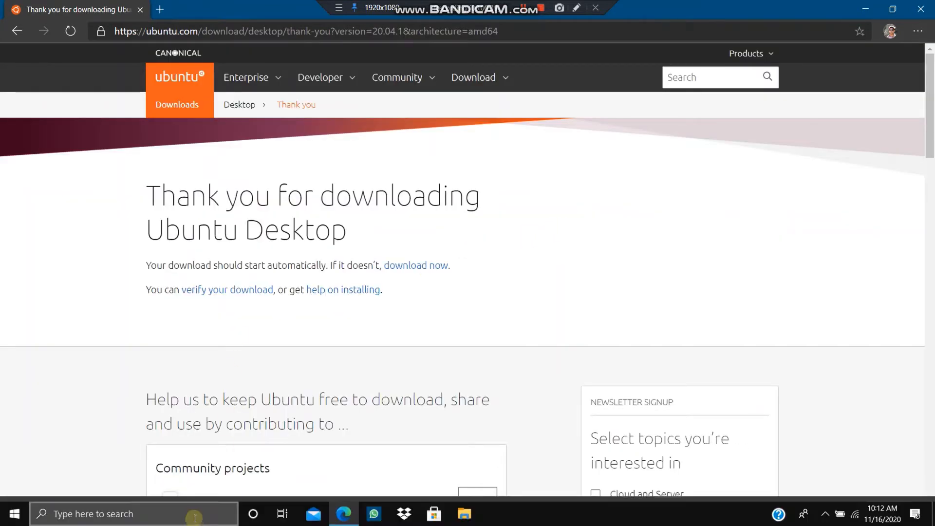
click(195, 511)
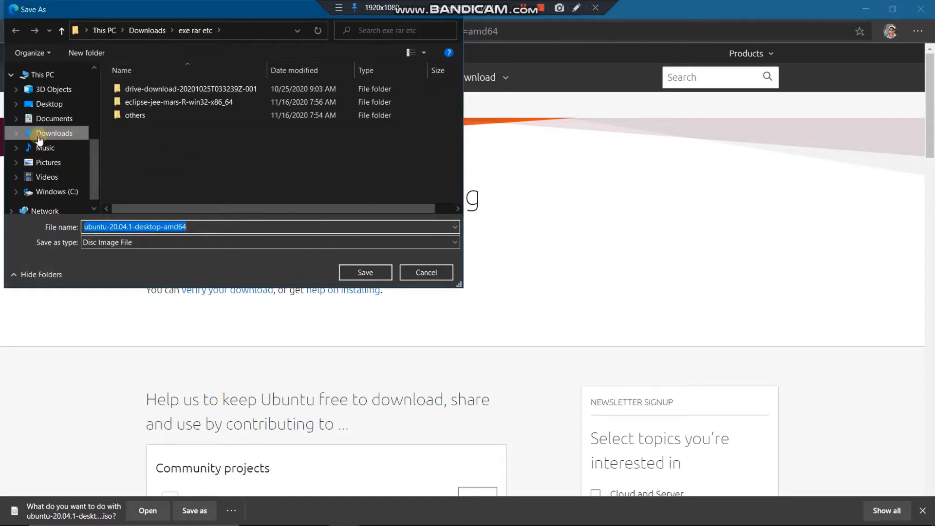
- Save the Ubuntu ISO into Downloads\exe rar etc and check the running download's options
click(54, 133)
double_click(153, 104)
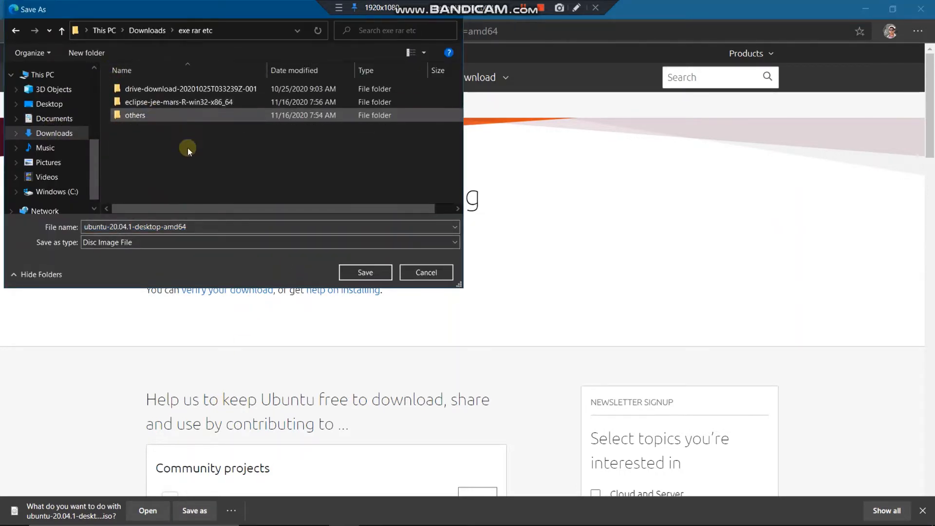
click(377, 272)
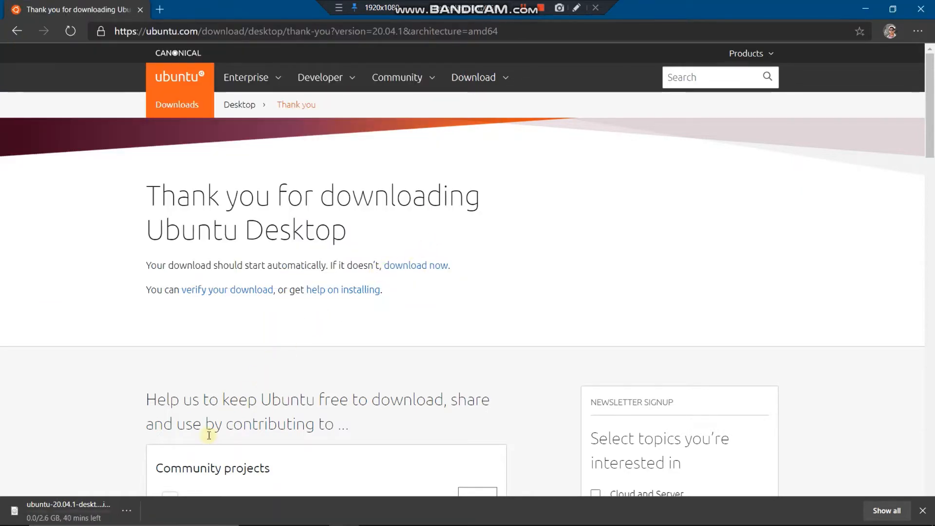
mouse_move(144, 517)
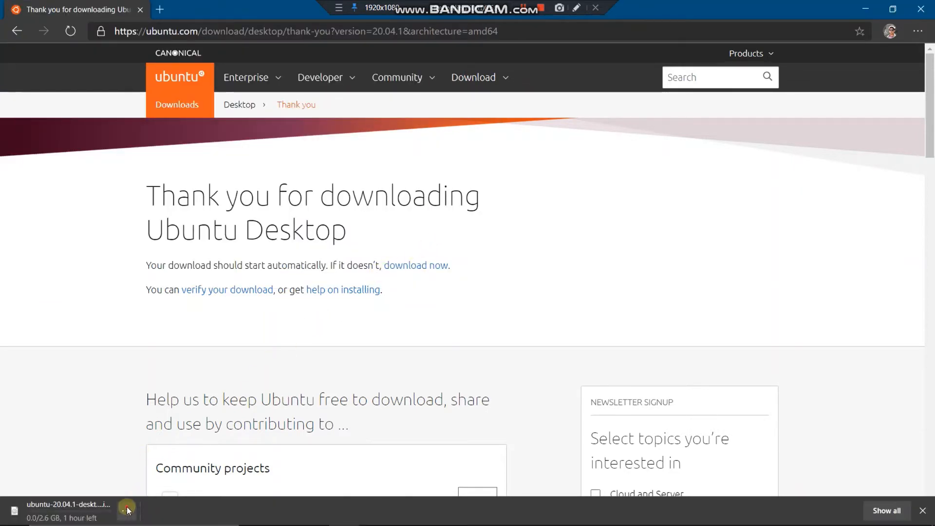
click(127, 509)
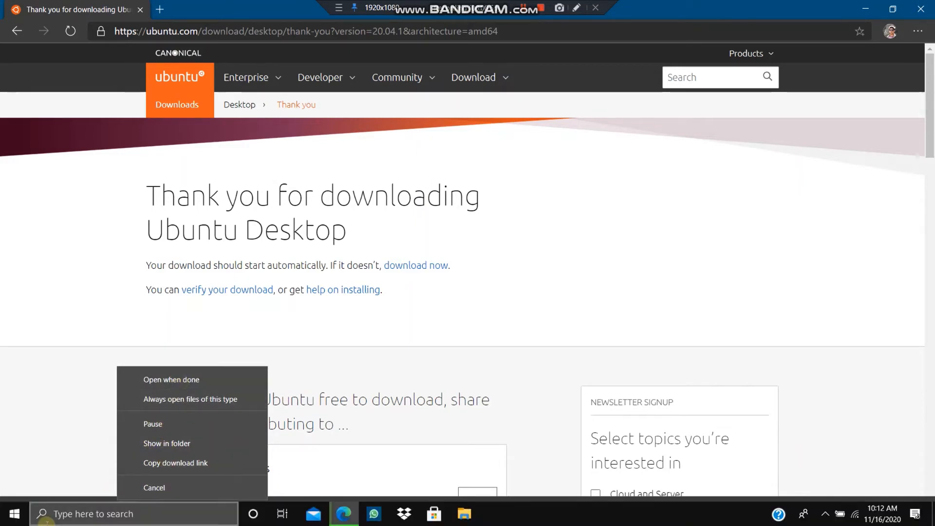
click(56, 371)
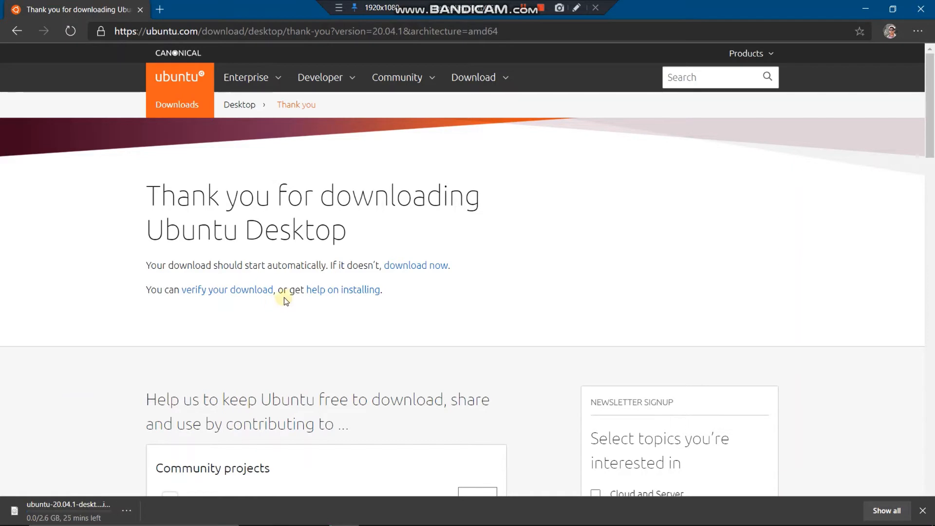
- Clear all old history on the Edge Downloads page and close the Ubuntu thank-you tab
key(ctrl+j)
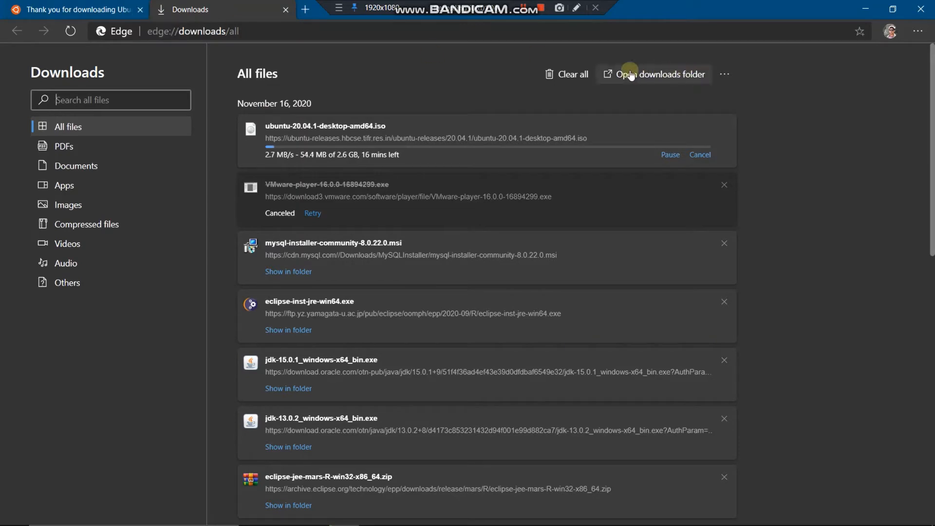
click(575, 76)
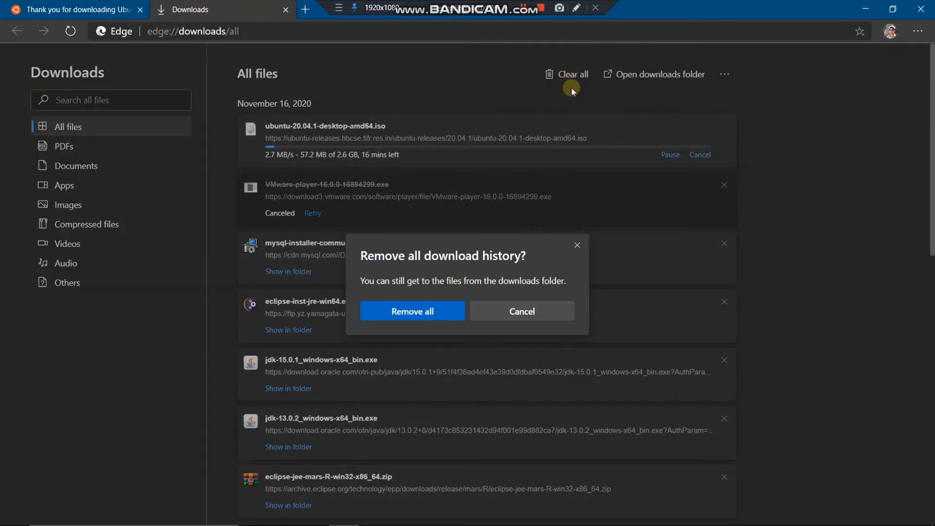
click(439, 319)
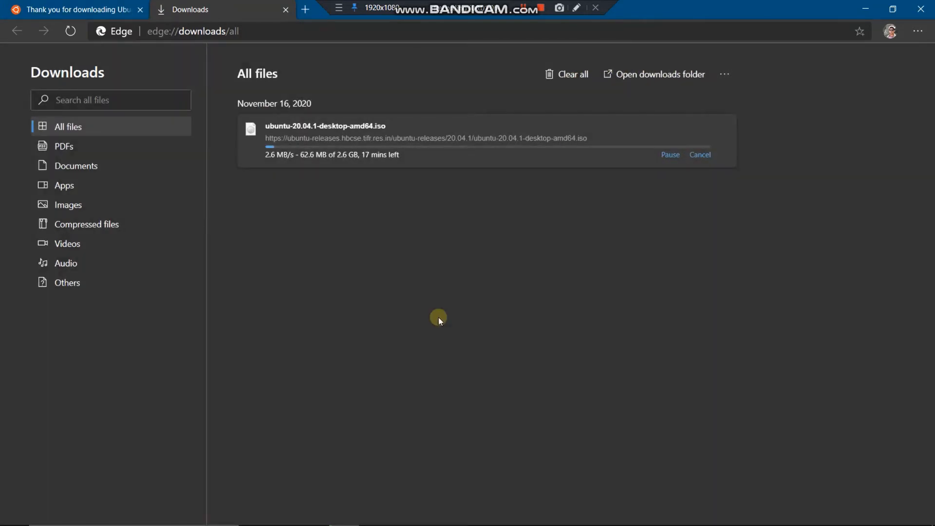
click(140, 10)
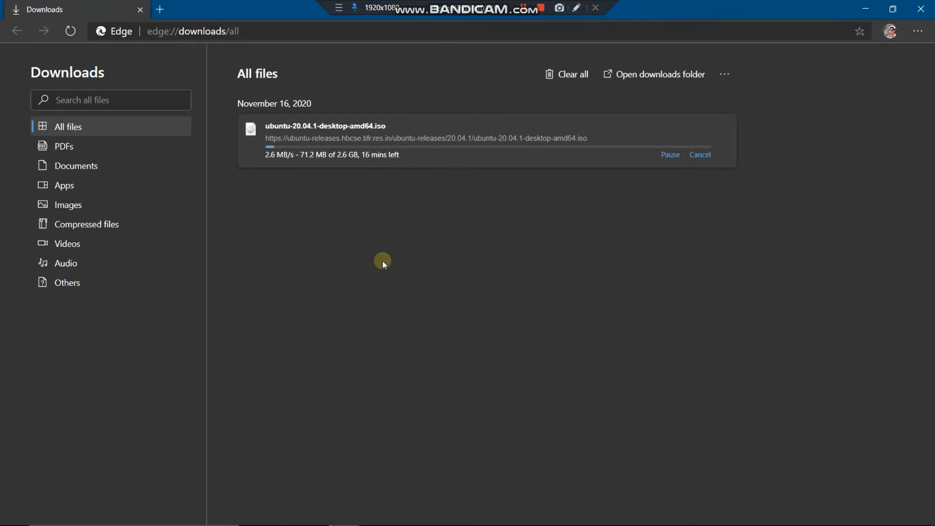
key(super)
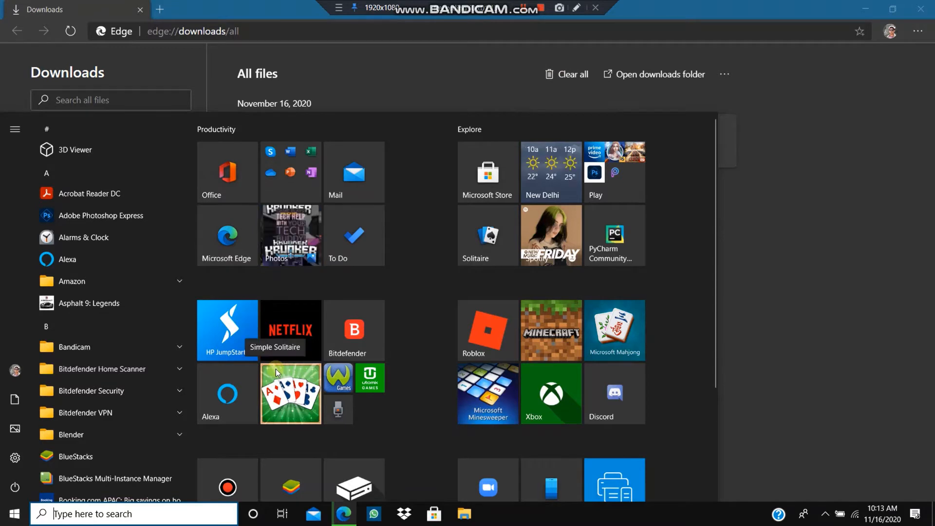
- Launch VMware Workstation 16 Player via a 'vm' search and centre it on the Welcome screen
text(vm)
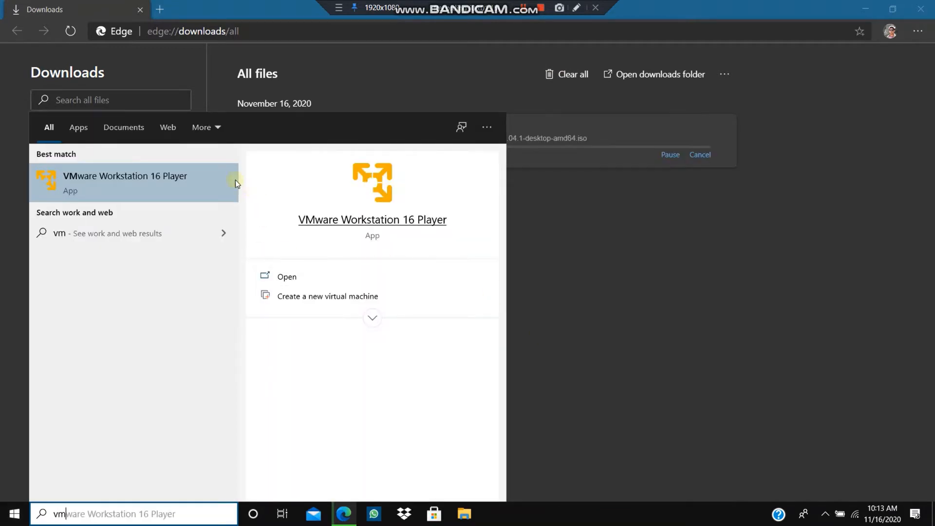
click(208, 174)
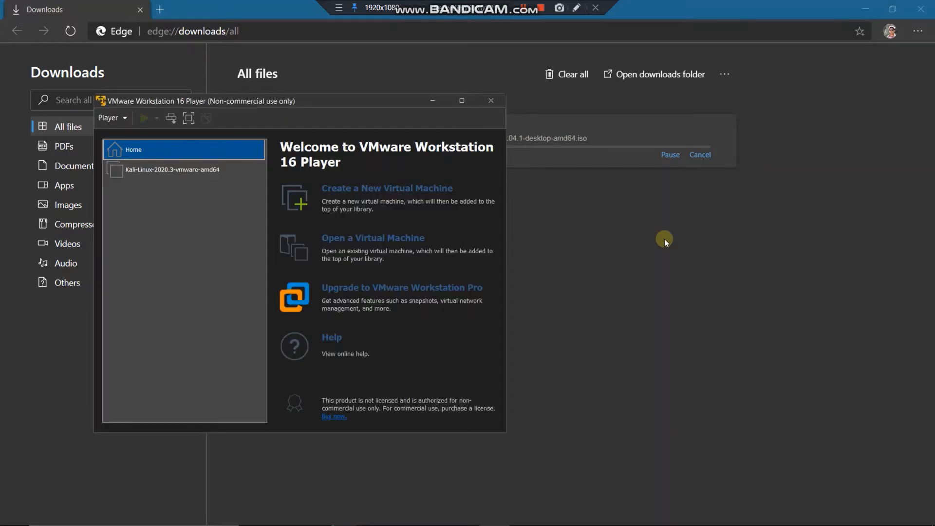
click(210, 170)
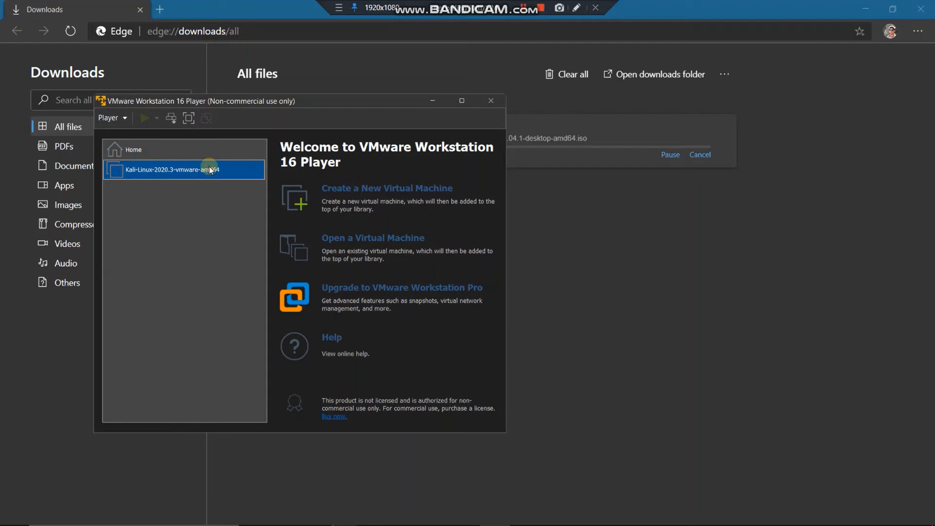
click(184, 149)
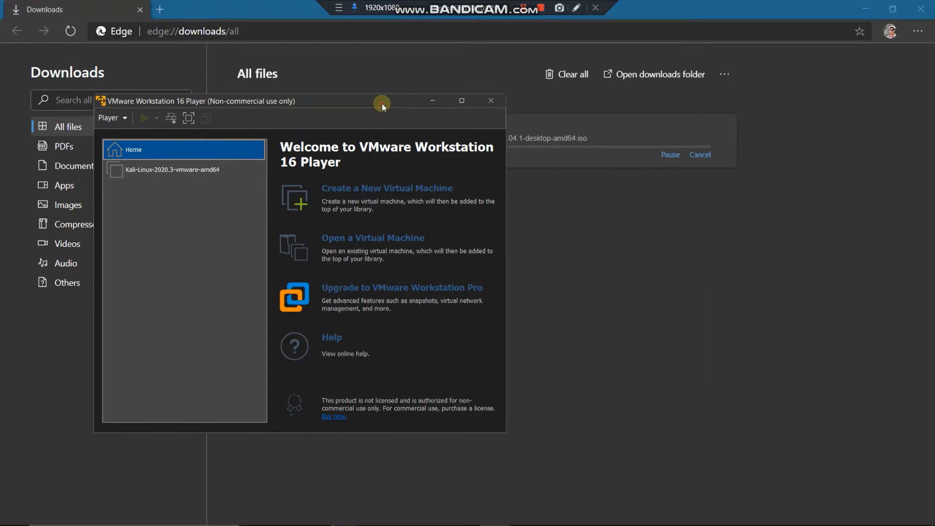
drag(382, 103, 473, 66)
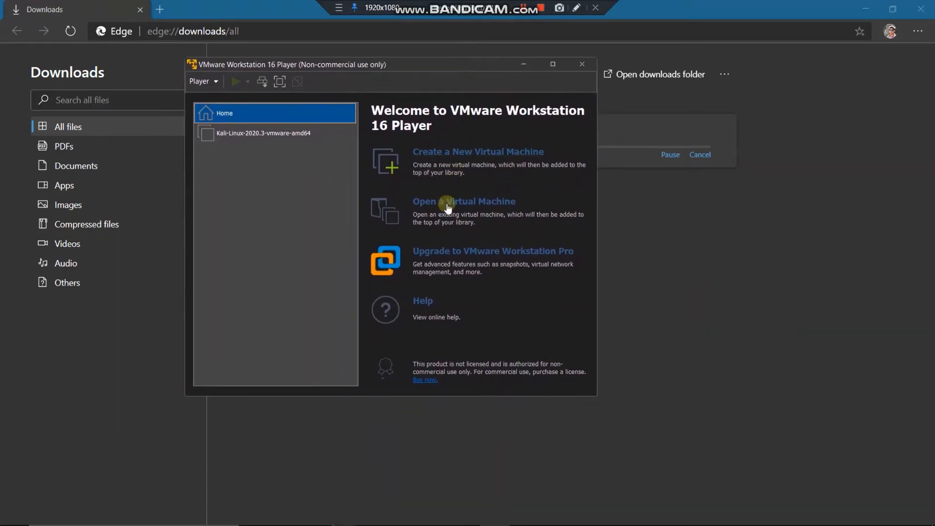
- Start the Kali-Linux-2020.3-vmware-amd64 VM and reposition its window while it boots
click(279, 136)
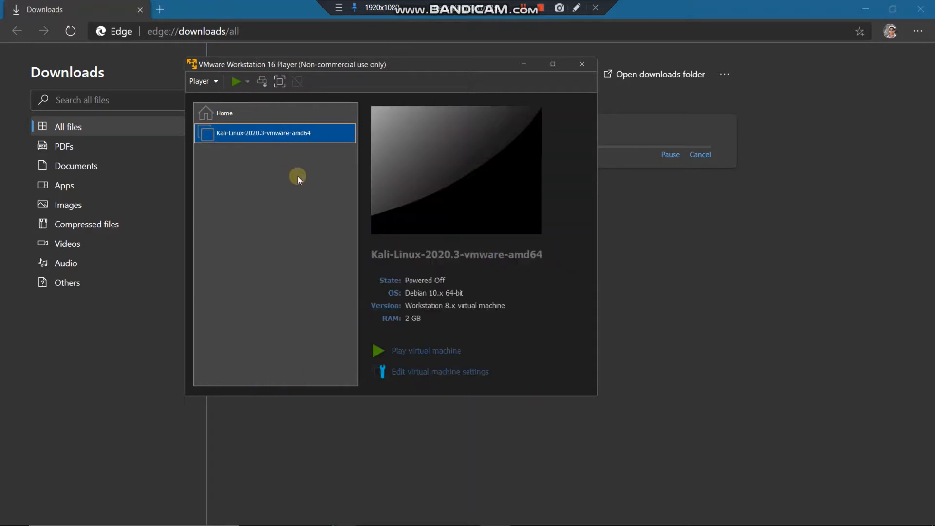
drag(395, 65, 610, 59)
click(449, 74)
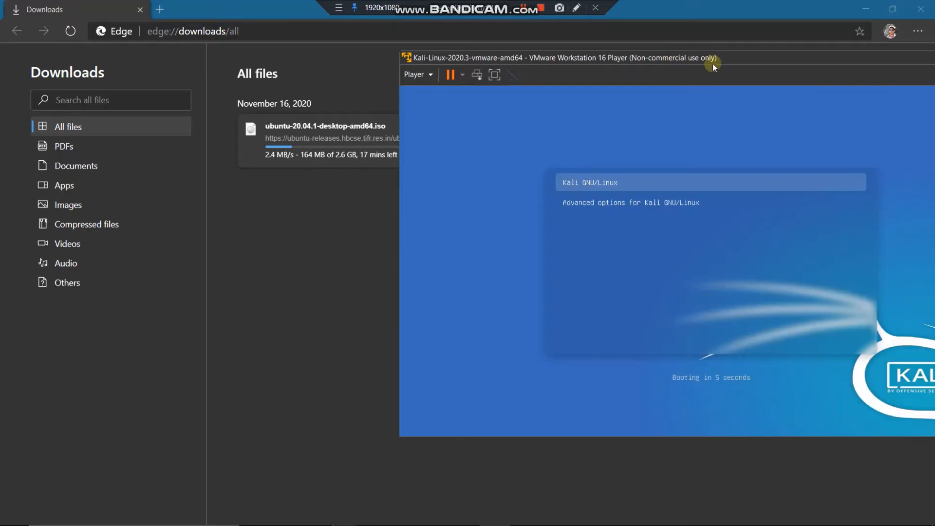
drag(714, 60, 589, 62)
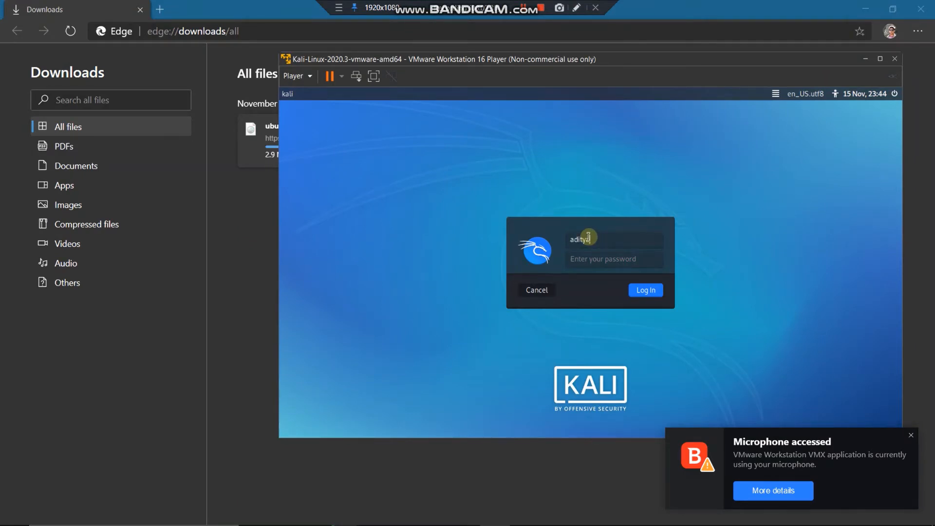
- Log into Kali, open and close a terminal, then shut the VM down
key(Return)
key(Return)
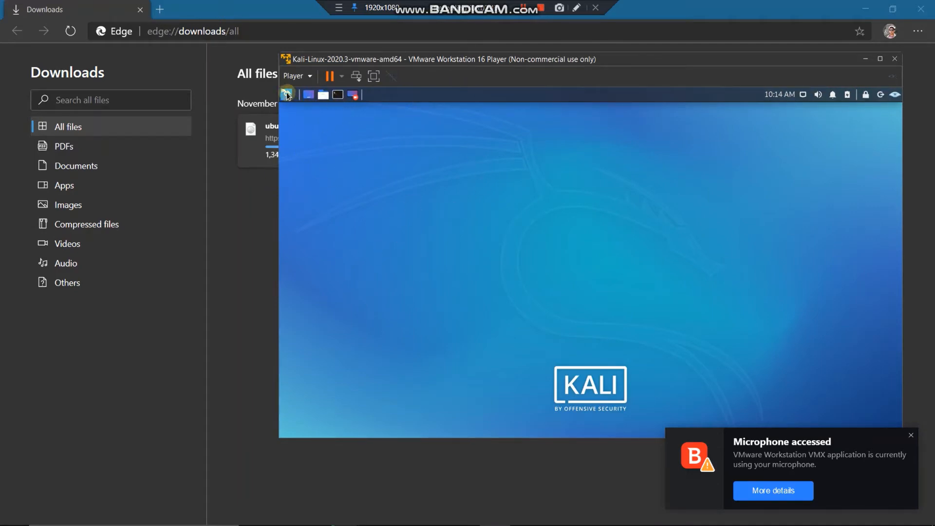
click(338, 95)
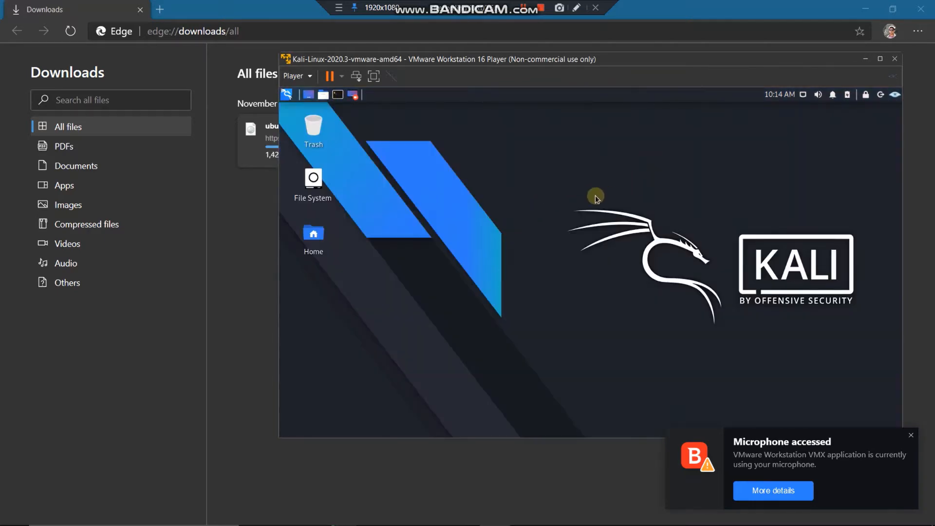
right_click(431, 162)
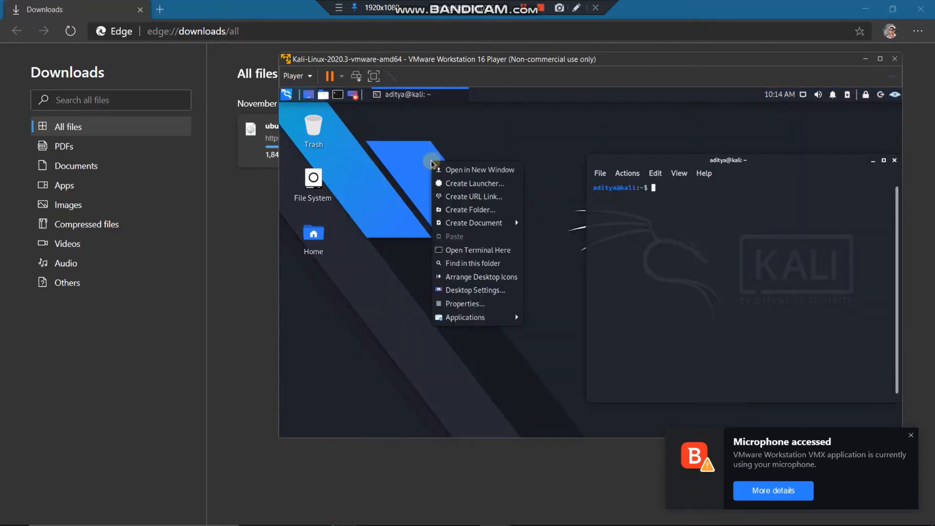
click(411, 181)
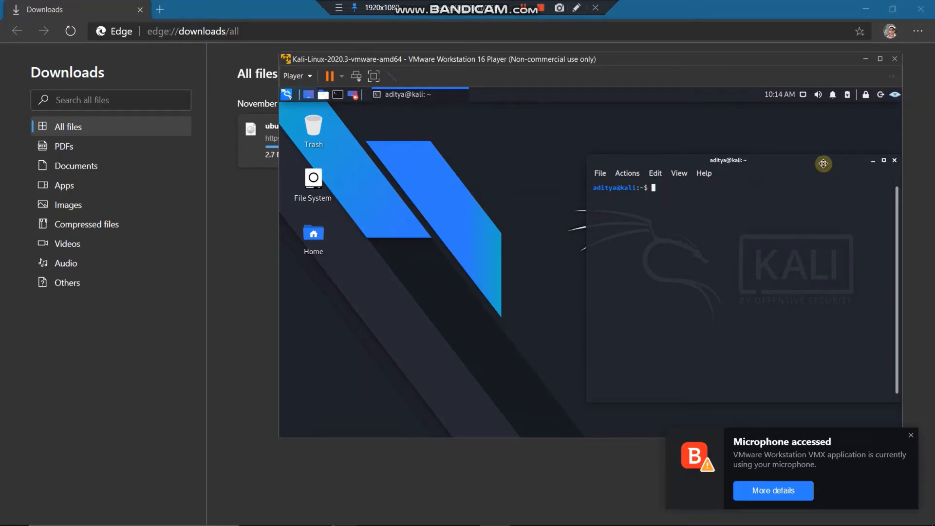
drag(763, 156, 583, 151)
click(630, 154)
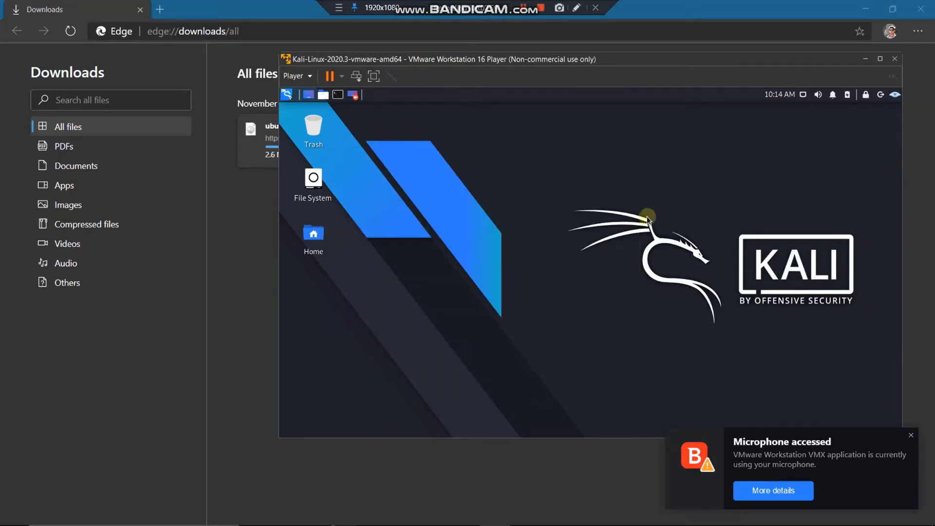
click(880, 95)
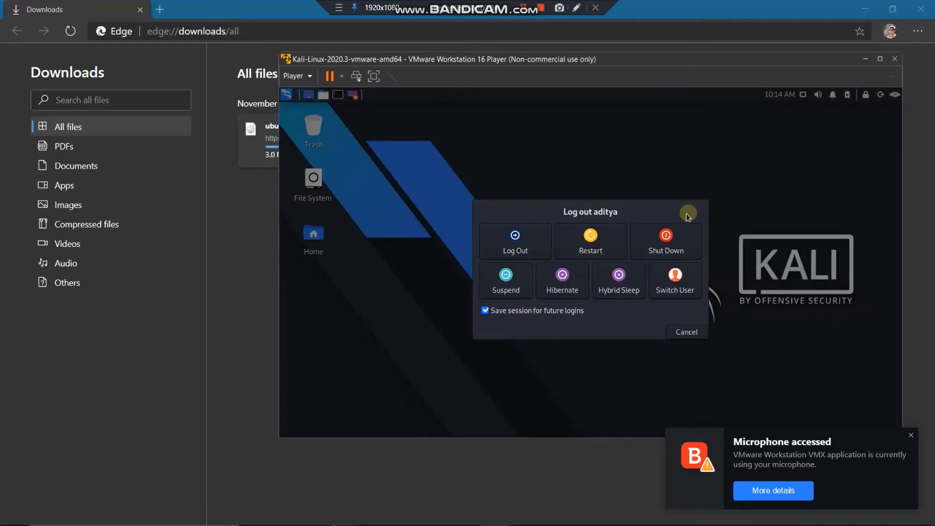
click(661, 256)
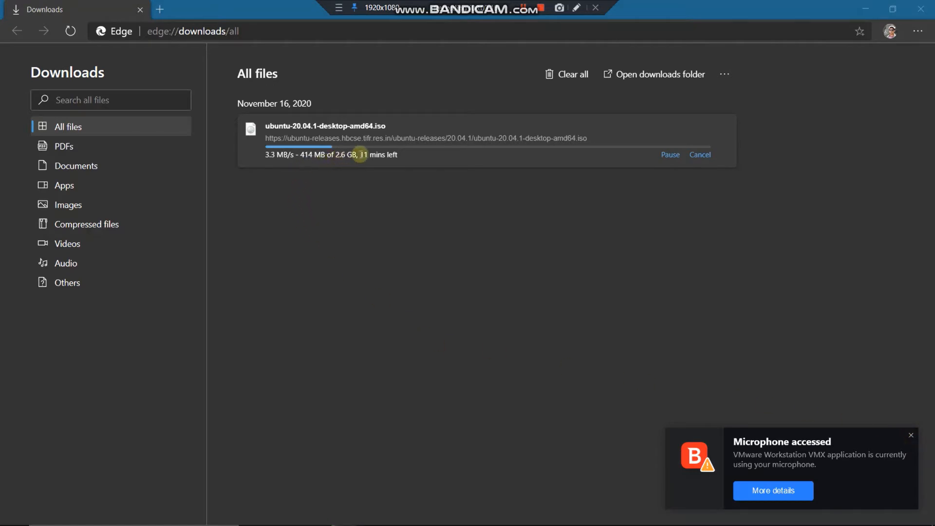
- Dismiss the microphone notification and show the finished Ubuntu ISO in its folder
click(366, 155)
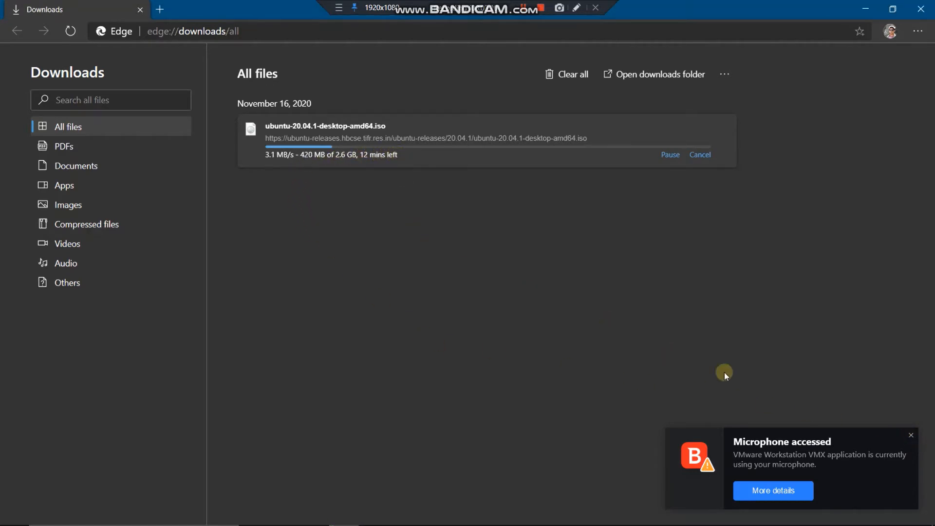
click(910, 434)
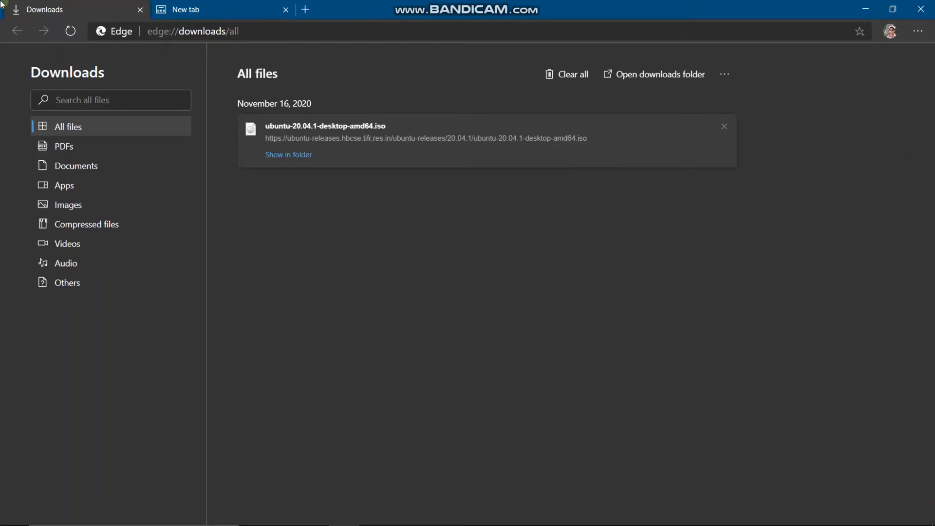
click(305, 155)
click(302, 155)
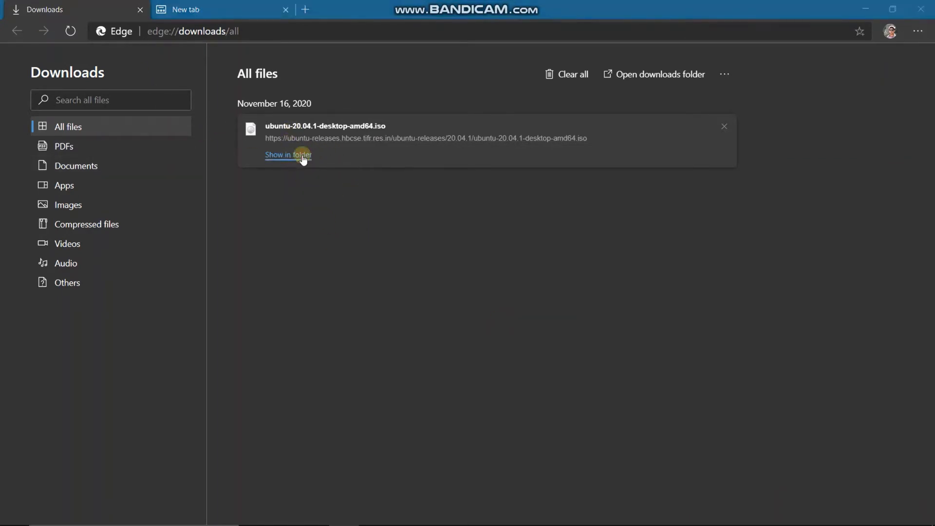
key(alt+Tab)
key(alt+Tab)
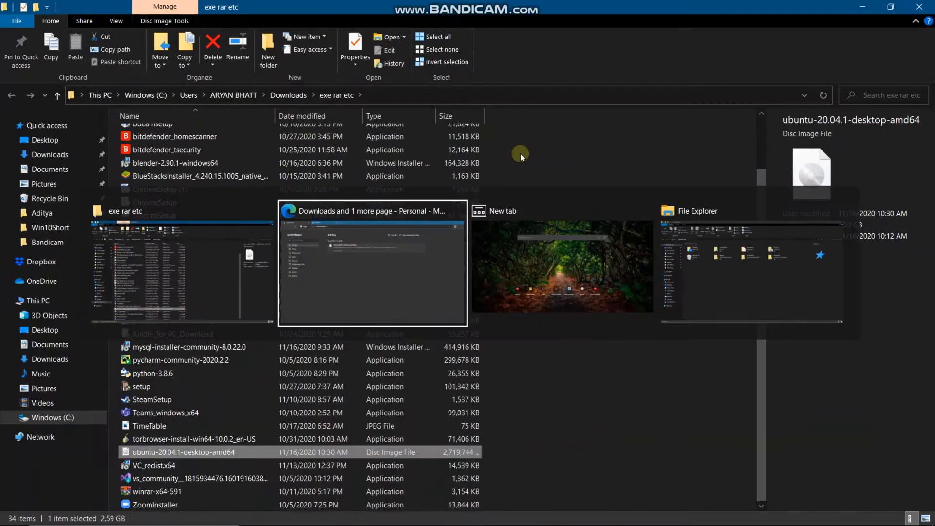
key(alt+Tab)
key(alt+Tab)
key(alt+Tab)
- Show the exe rar etc folder as Large icons and select the Ubuntu ISO
click(919, 7)
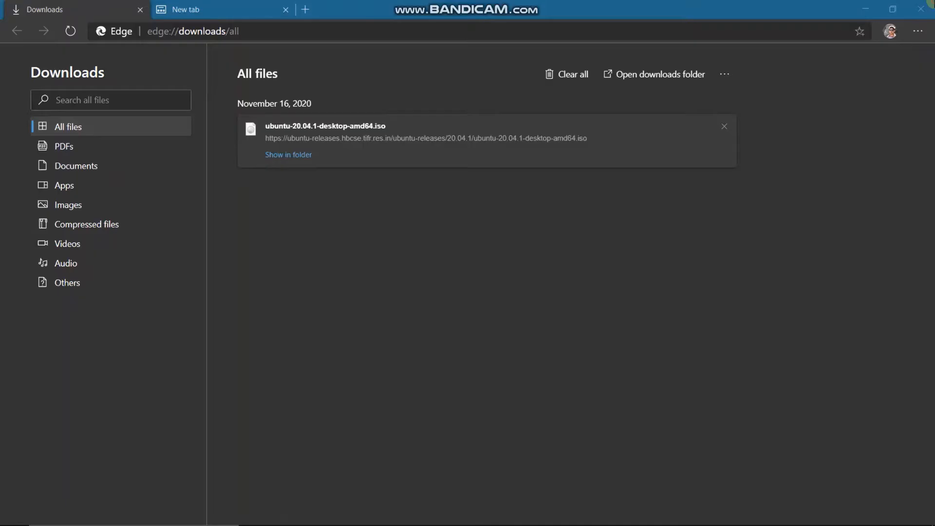
key(alt+Tab)
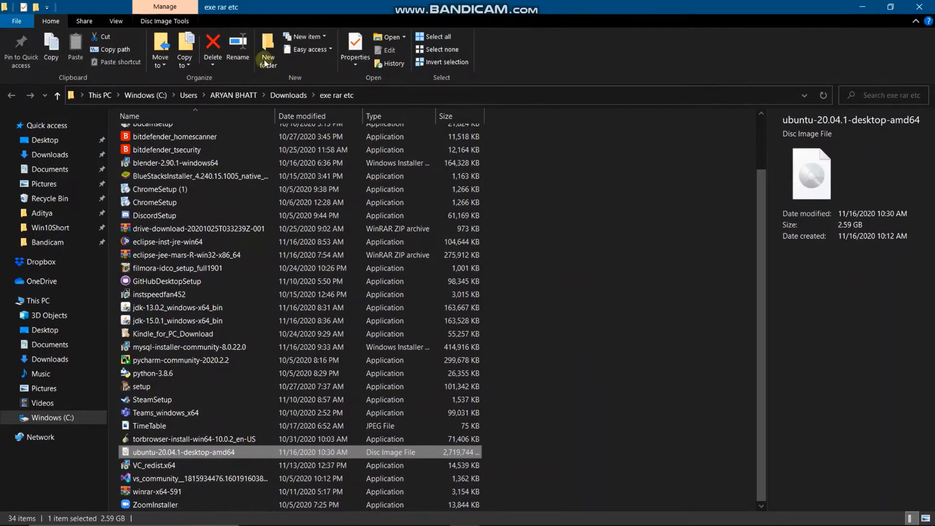
click(120, 28)
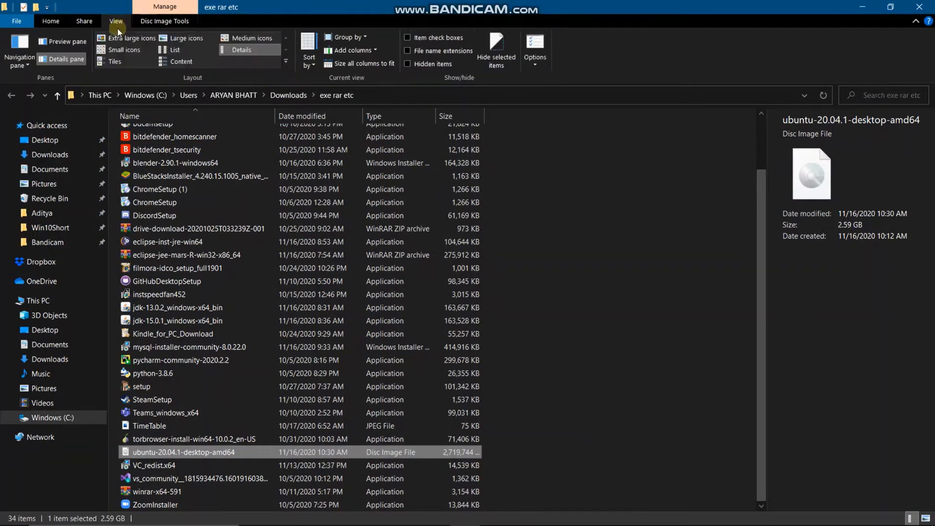
click(186, 38)
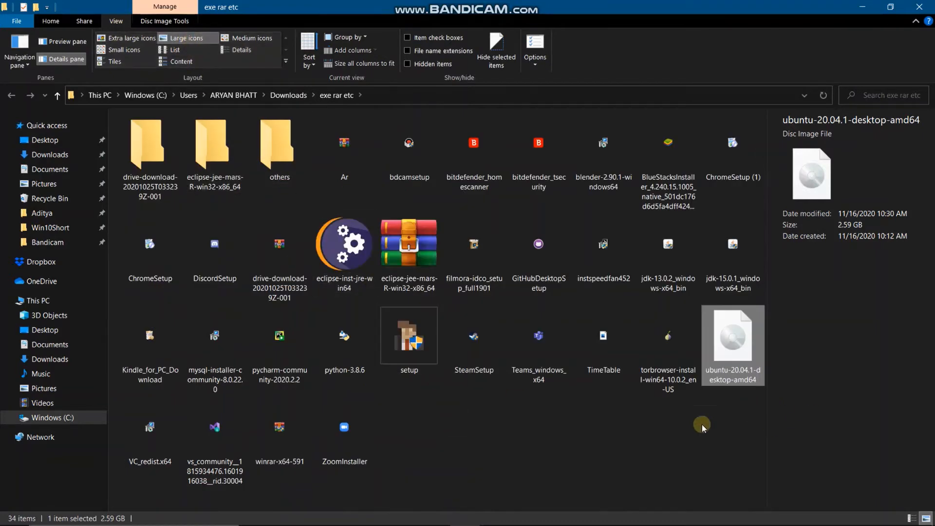
click(676, 431)
click(738, 361)
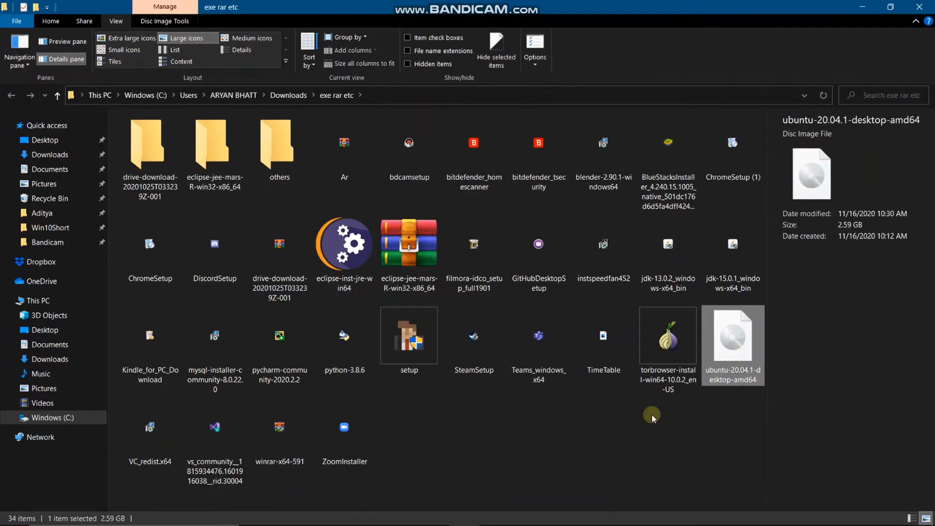
- Switch between Edge's Downloads page and the folder window, ending in the Start menu
key(alt+Tab)
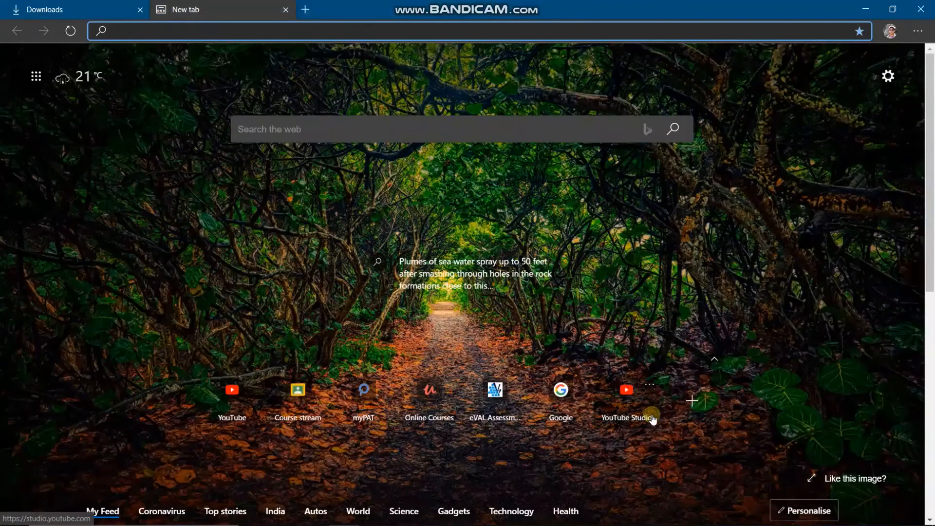
key(ctrl+shift+Tab)
key(super)
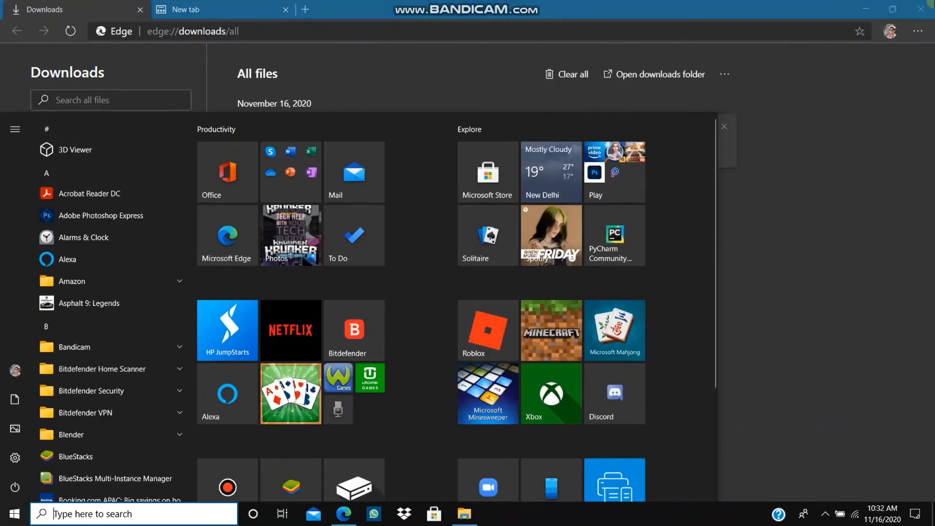
key(alt+Tab)
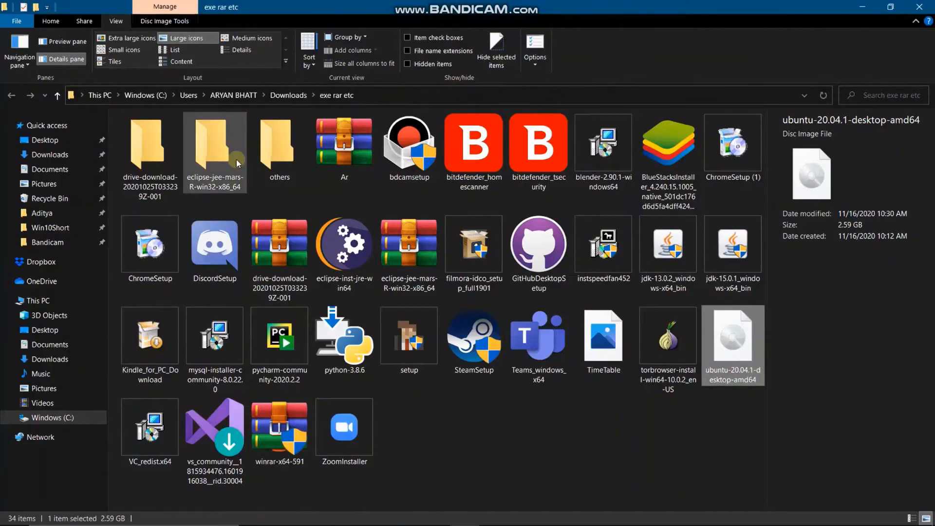
key(super)
- Relaunch VMware Workstation 16 Player and start a new virtual machine from Player > File
text(vm)
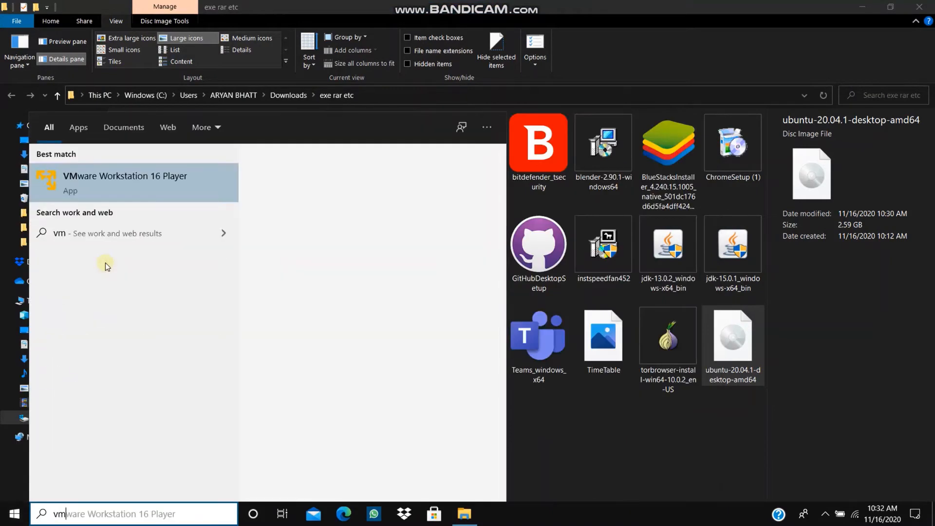
click(156, 182)
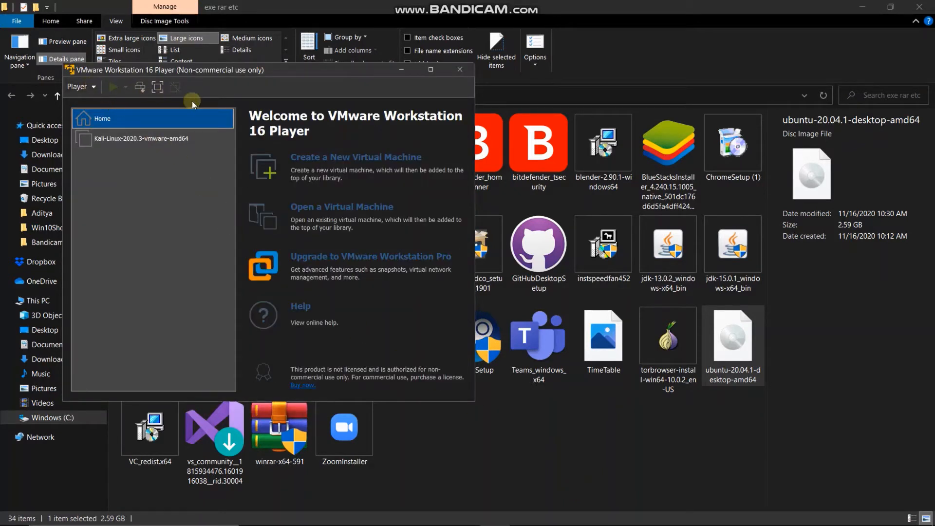
click(93, 86)
mouse_move(122, 99)
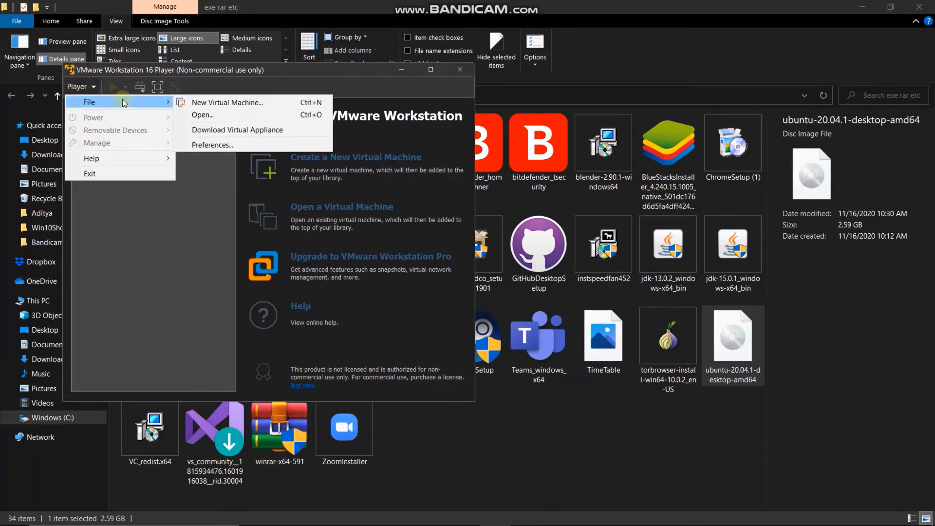
click(214, 102)
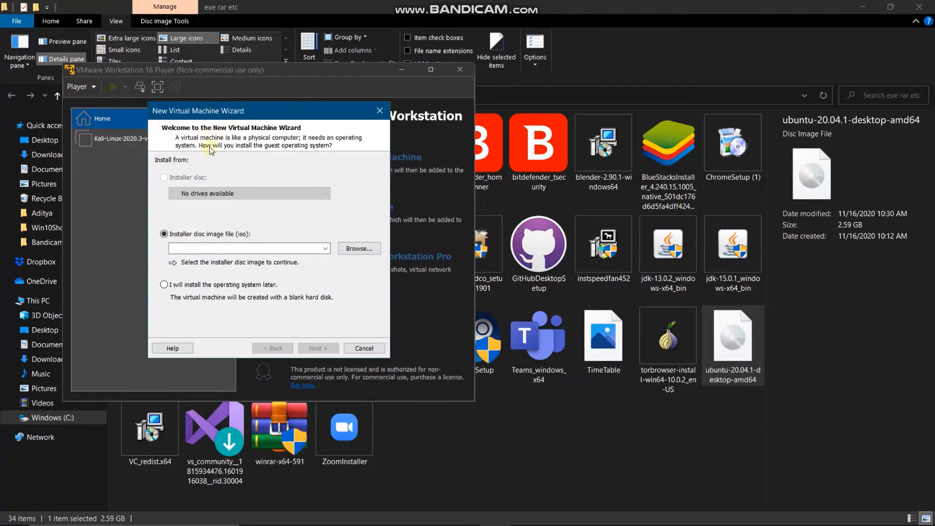
- Use ubuntu-20.04.1-desktop-amd64.iso from Downloads\exe rar etc as the installer disc and continue
click(358, 249)
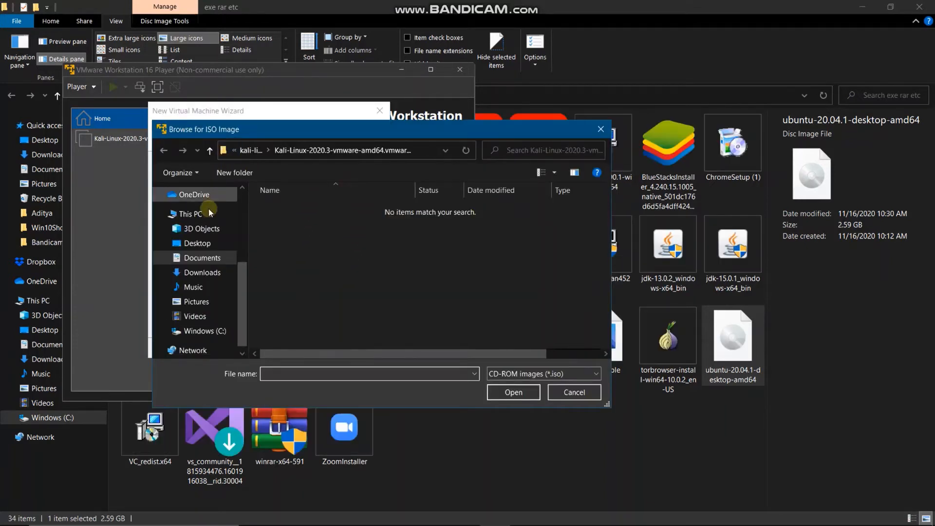
click(203, 272)
double_click(299, 228)
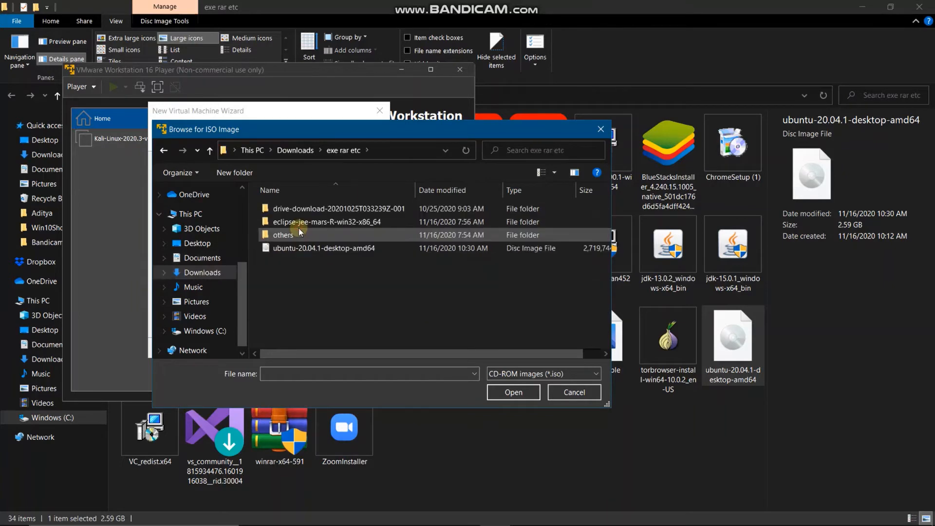
click(329, 249)
click(513, 392)
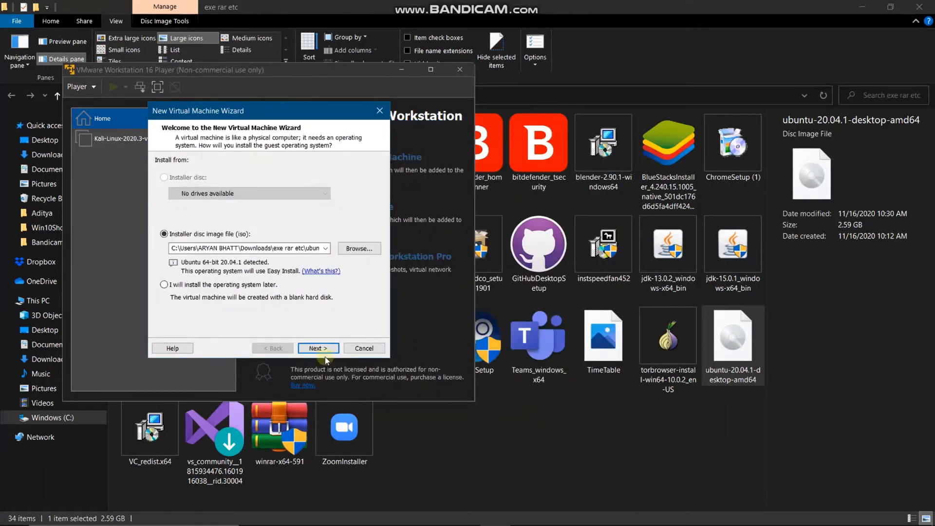
click(317, 348)
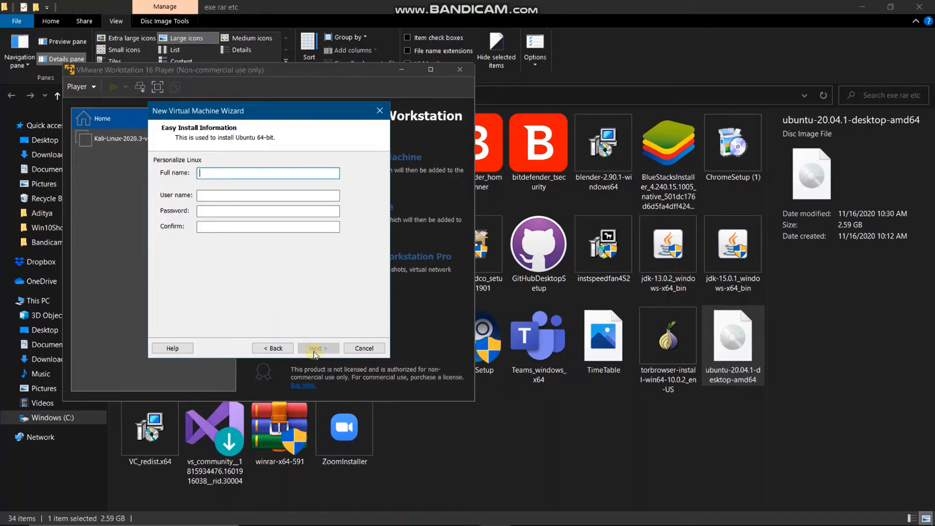
- Fill in the Easy Install full name, user name and matching password fields
text(aditya)
key(Tab)
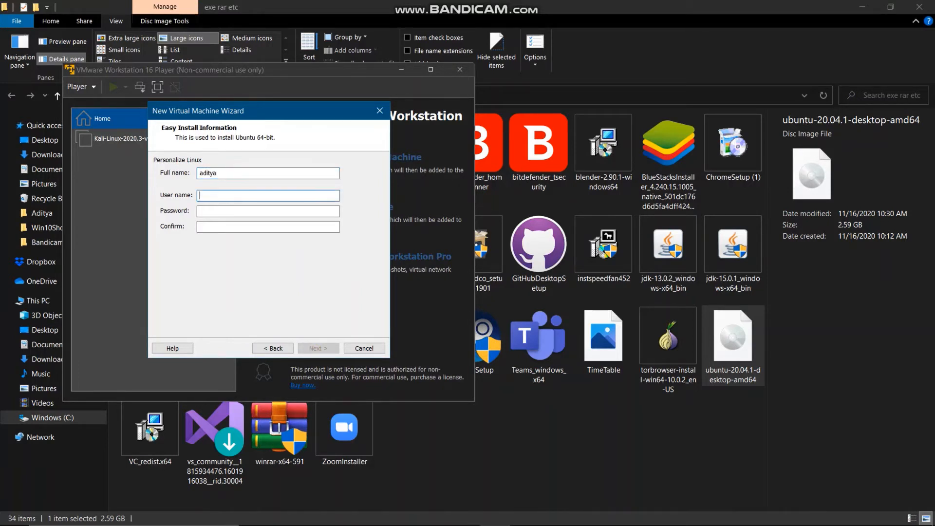
key(shift+Tab)
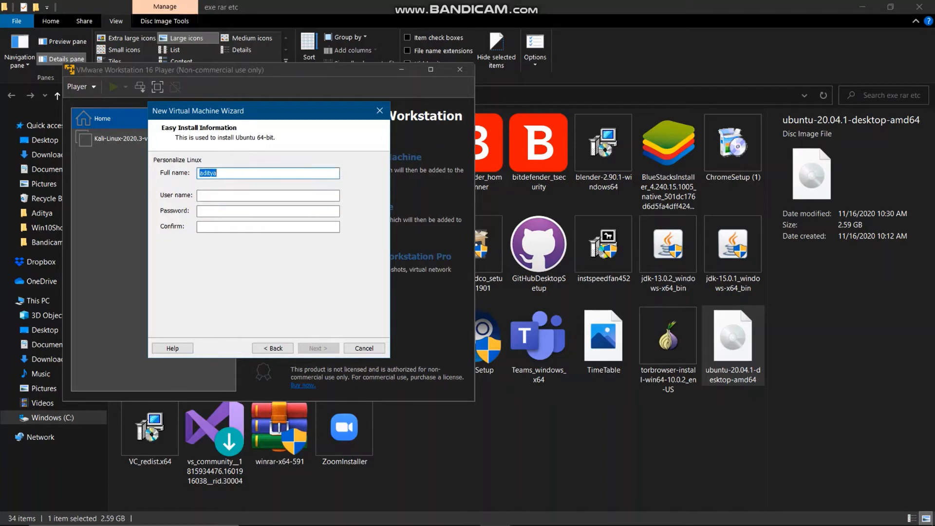
key(Right)
key(Tab)
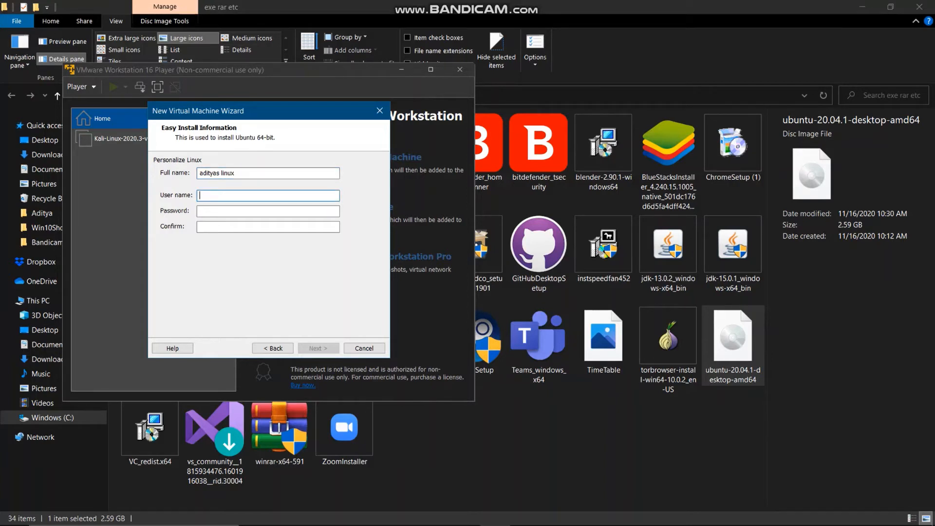
key(Tab)
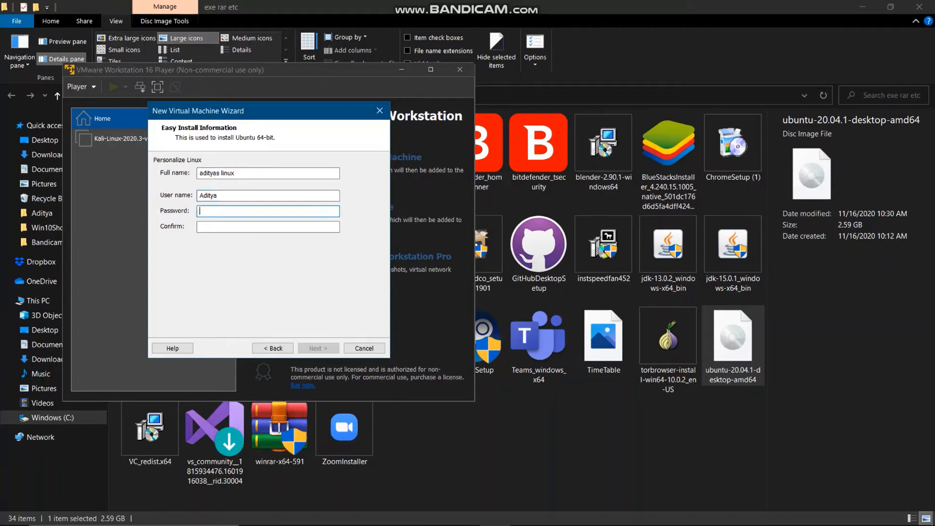
text(a●●●●●●●●●)
key(Tab)
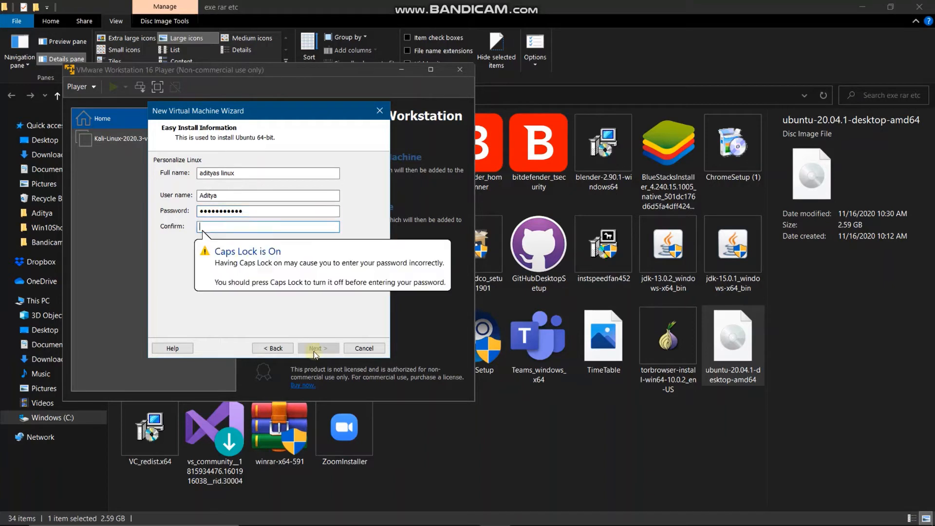
text(●●●)
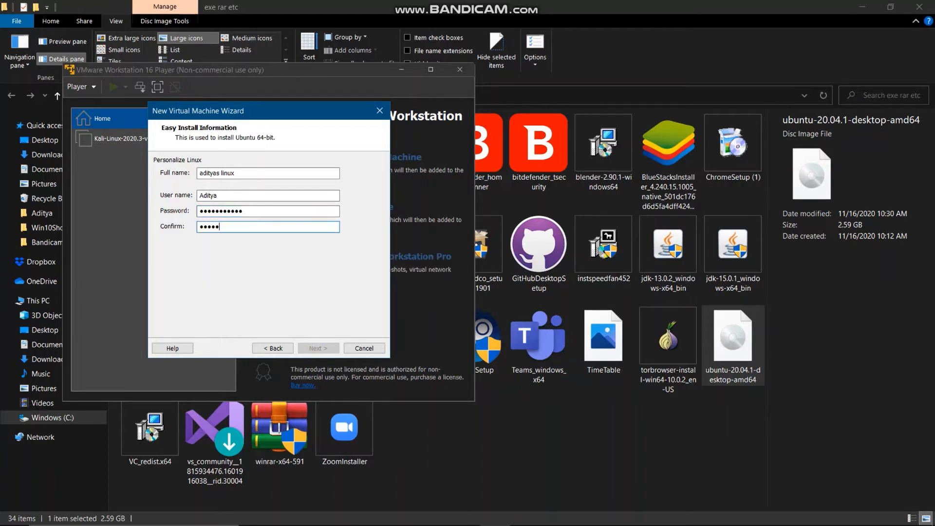
text(●●●●●●)
- Clear the invalid user name error by retyping the user name in lowercase, then continue
click(313, 352)
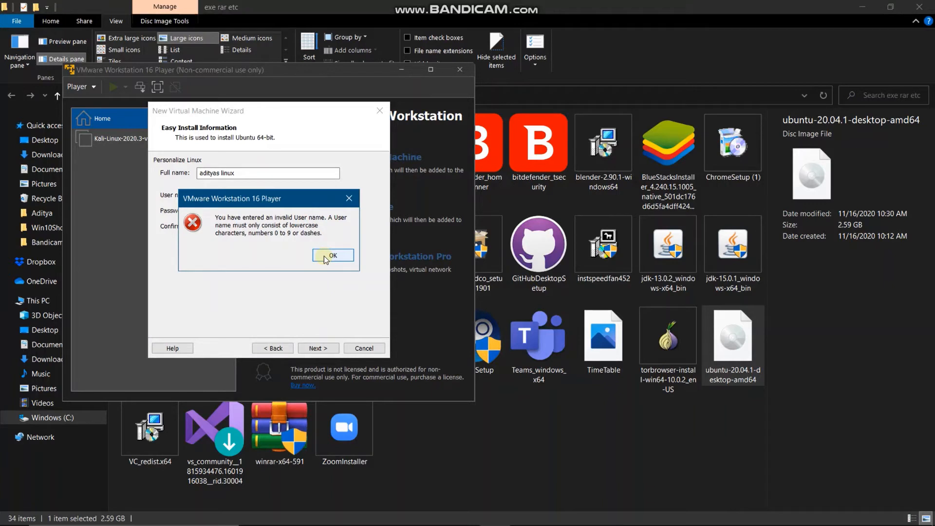
click(325, 257)
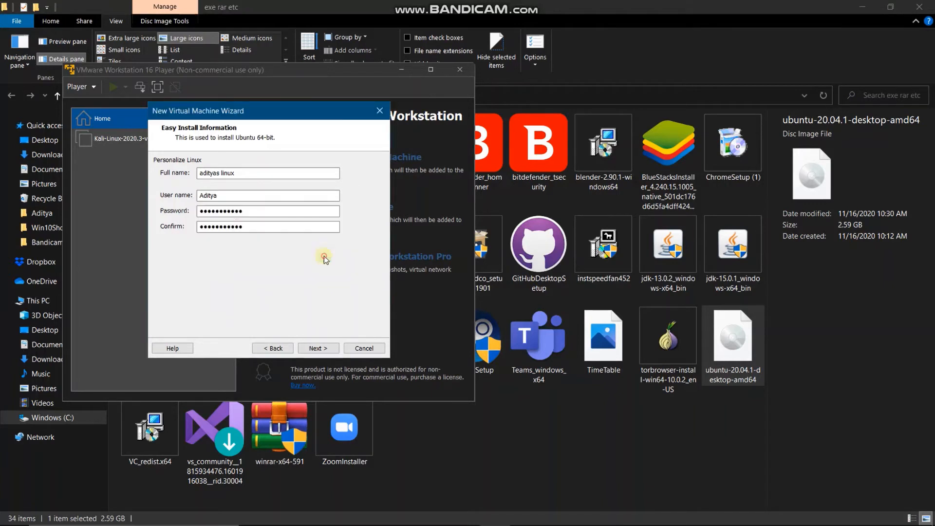
click(219, 194)
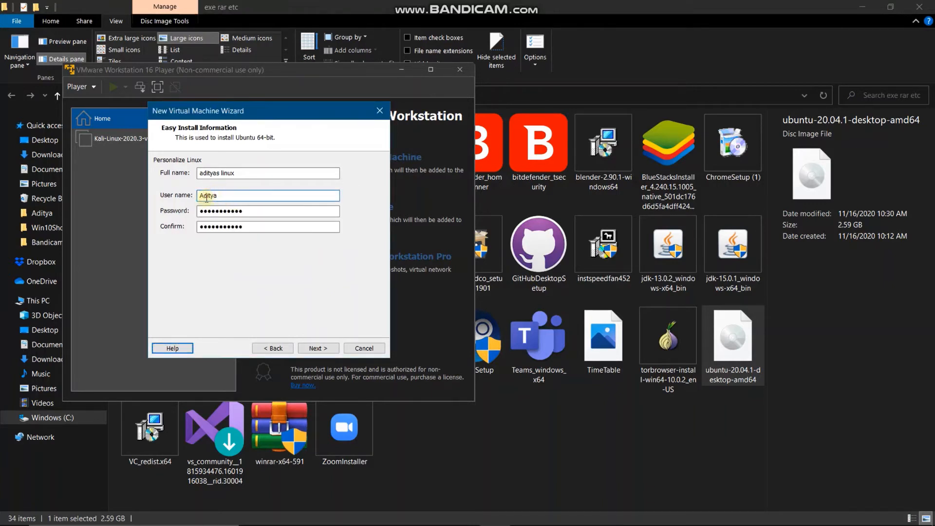
double_click(207, 195)
text(aditya)
click(309, 350)
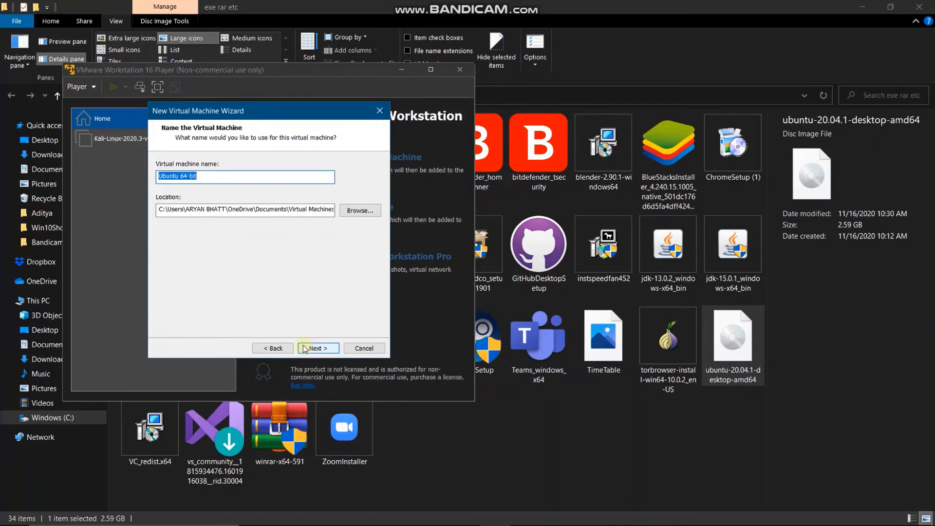
- Keep the VM name Ubuntu 64-bit and the 20 GB maximum disk size
click(253, 178)
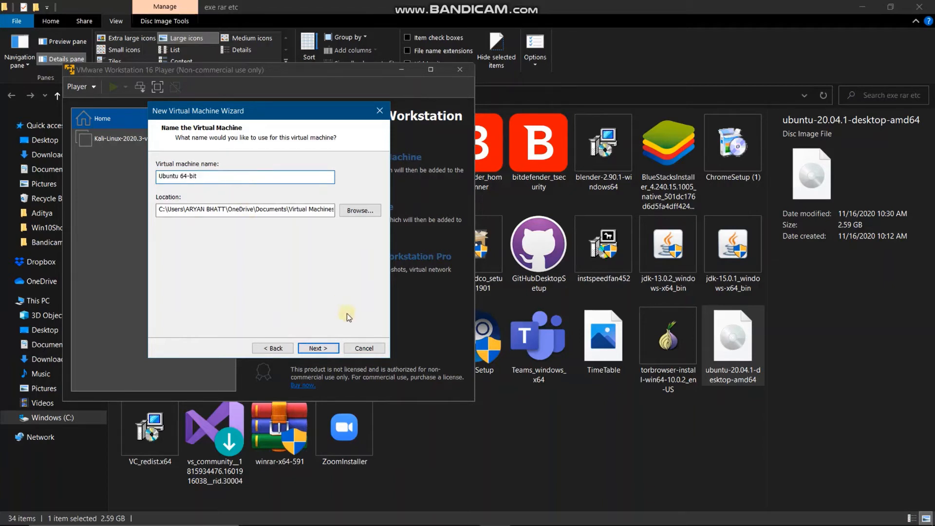
click(334, 348)
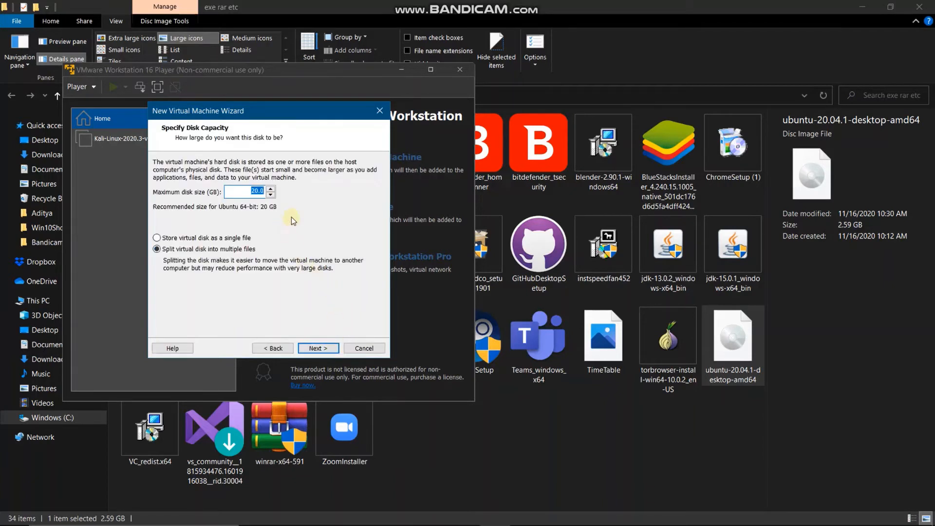
click(270, 195)
click(270, 189)
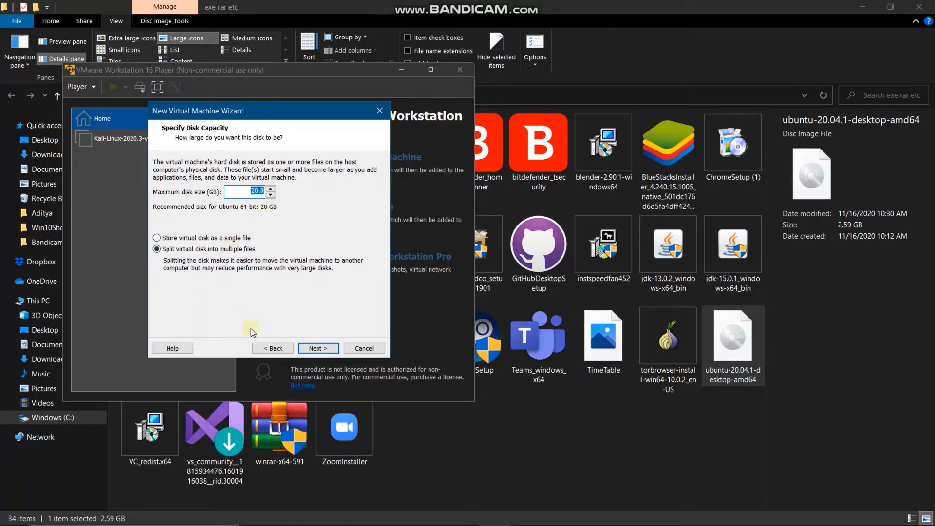
click(318, 348)
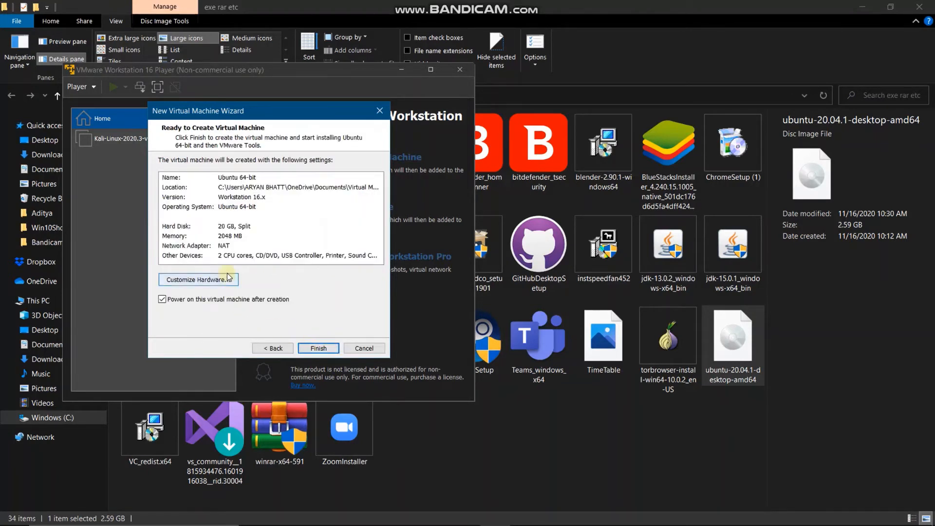
- Review the summary (2048 MB memory, hard disk, network, OS) and create the VM
click(243, 216)
click(245, 237)
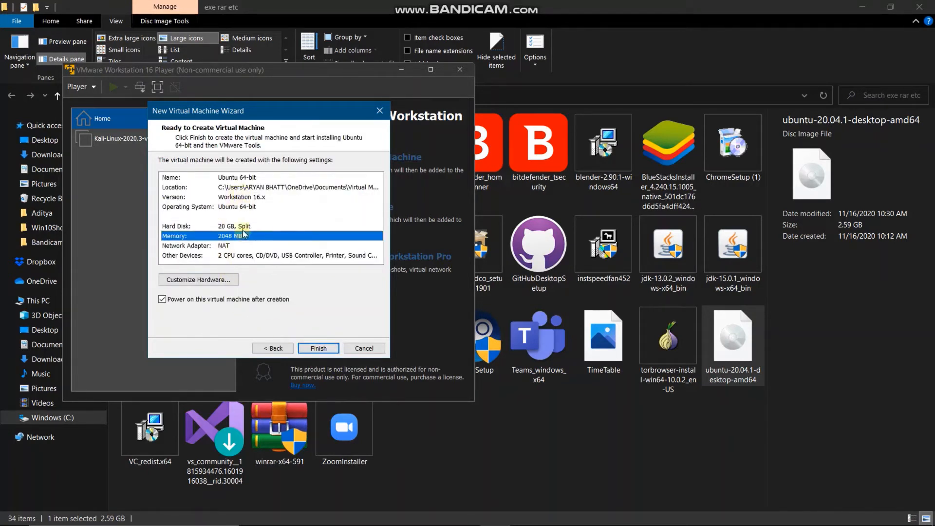
click(244, 228)
click(242, 236)
click(236, 256)
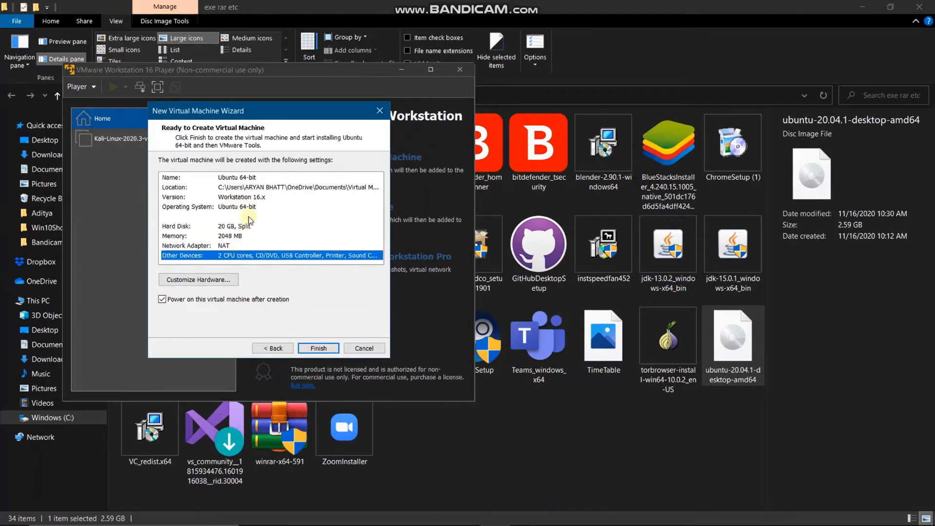
click(248, 216)
click(247, 197)
click(245, 206)
click(243, 245)
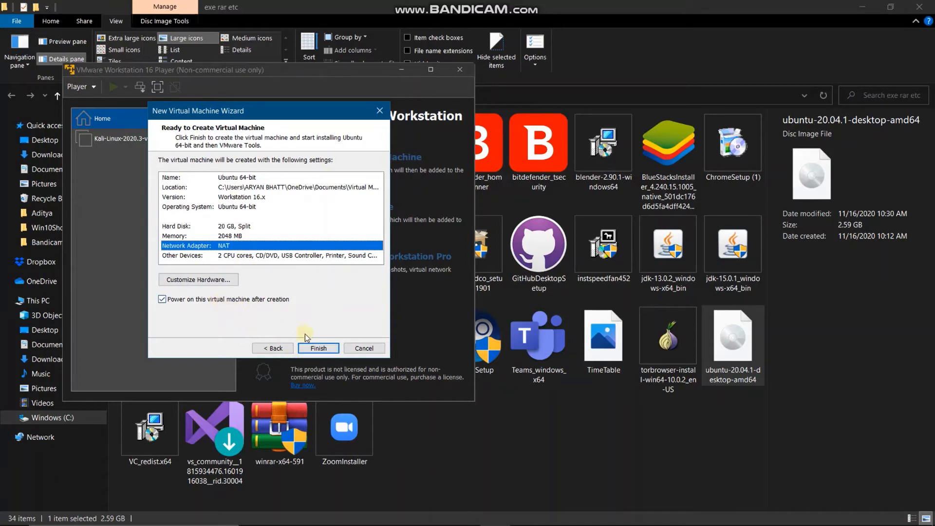
click(307, 347)
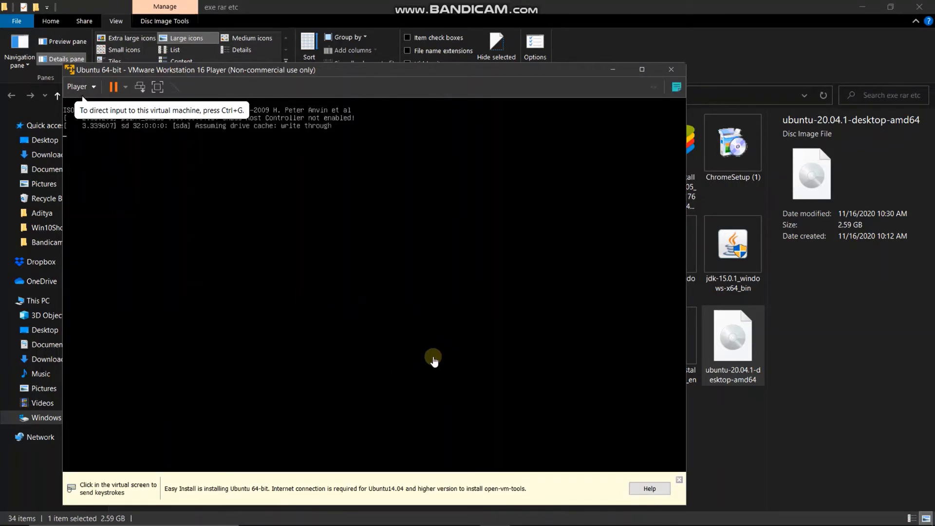
- Dismiss the Easy Install notice and click into the VM while Ubuntu boots
click(679, 480)
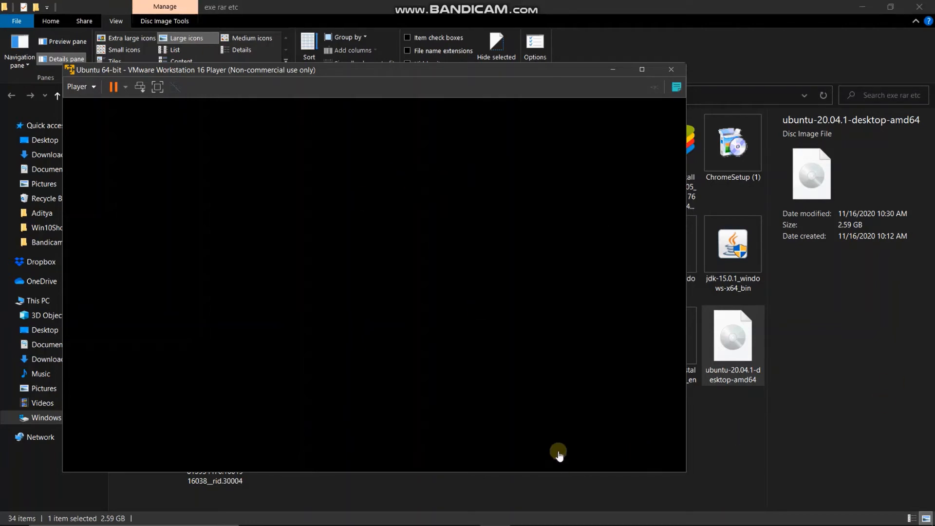
click(392, 227)
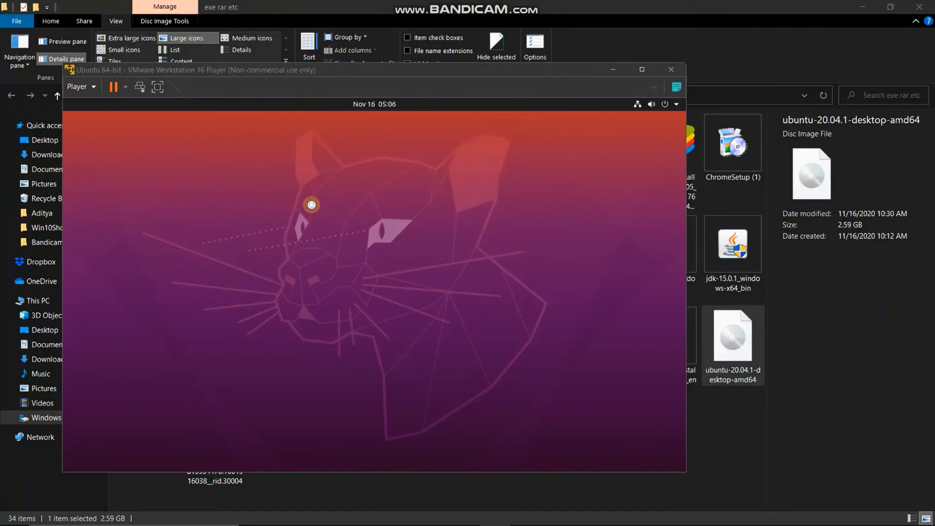
- Focus the VM and advance the installer slideshow until installation reaches the login screen
click(311, 205)
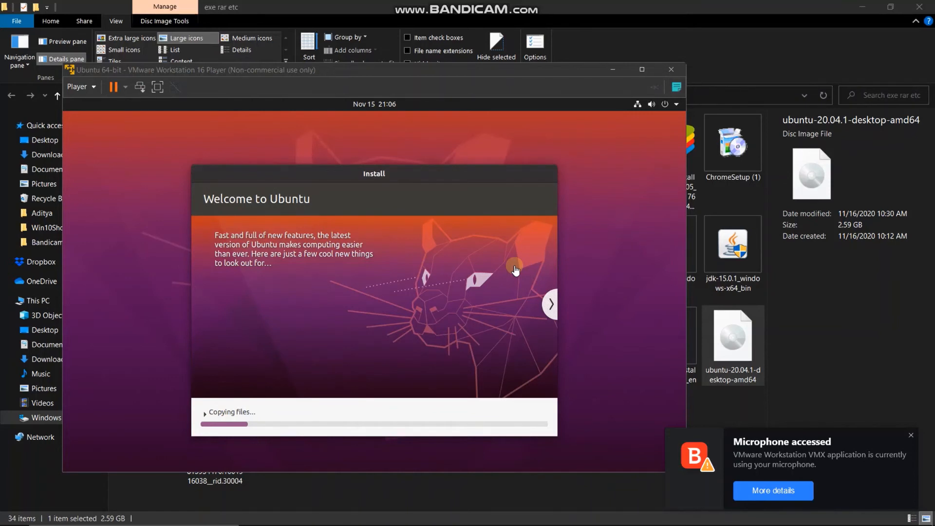
click(554, 306)
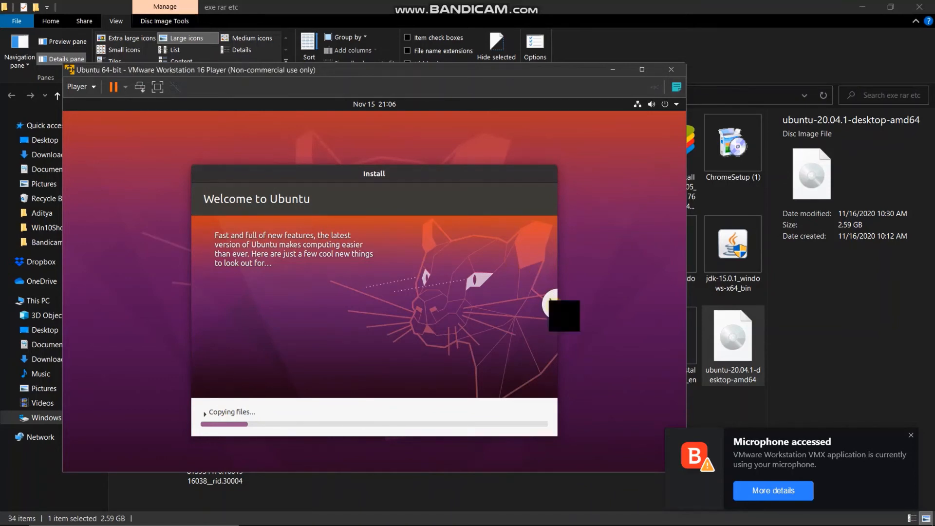
click(553, 305)
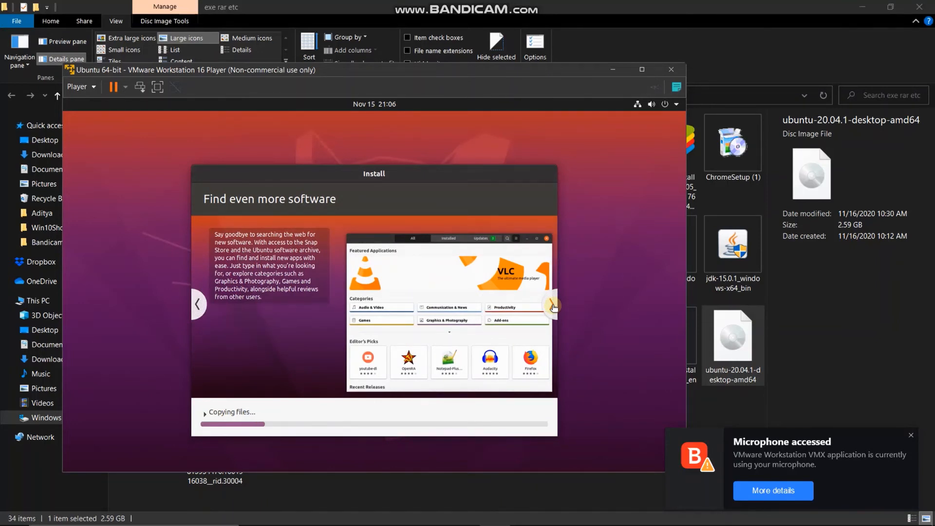
click(554, 305)
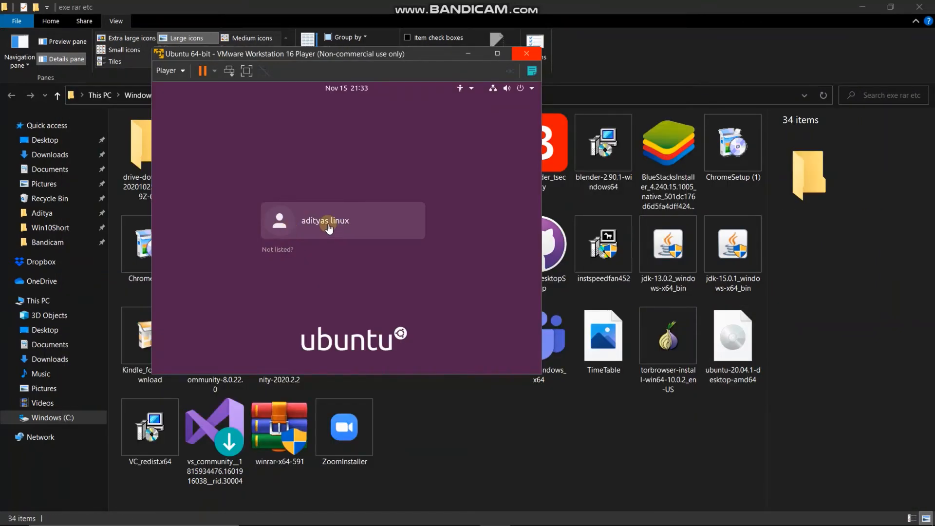
- Sign in as the new user with the account password and maximize the VM window
click(312, 223)
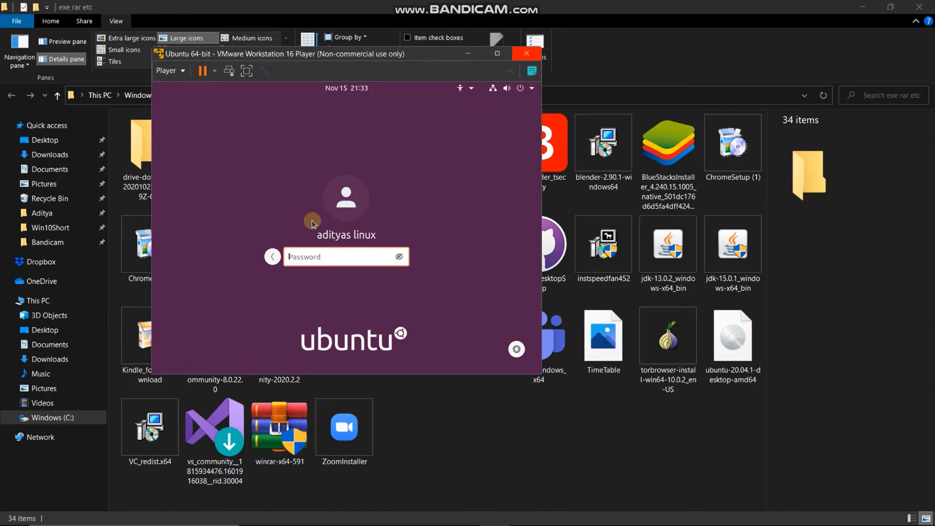
key(Caps_Lock)
text(●●●●)
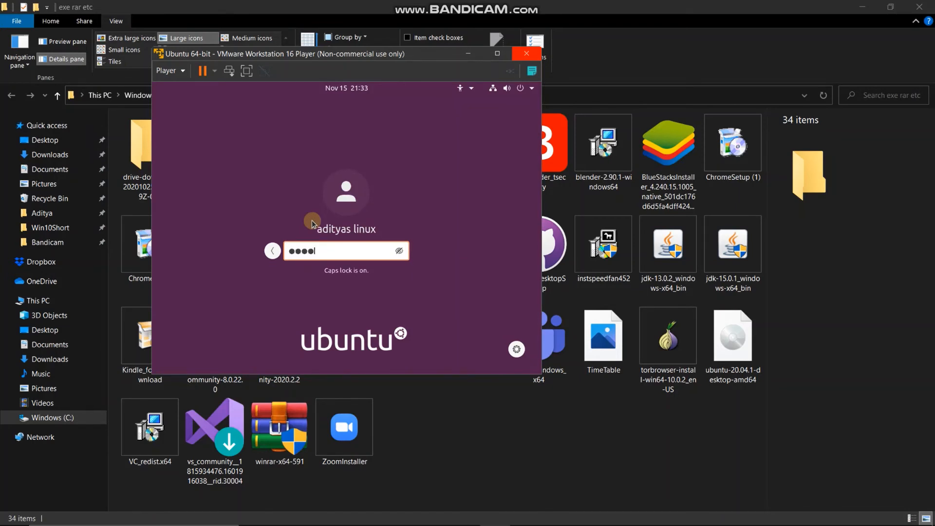
text(●●●●●●●●)
key(Return)
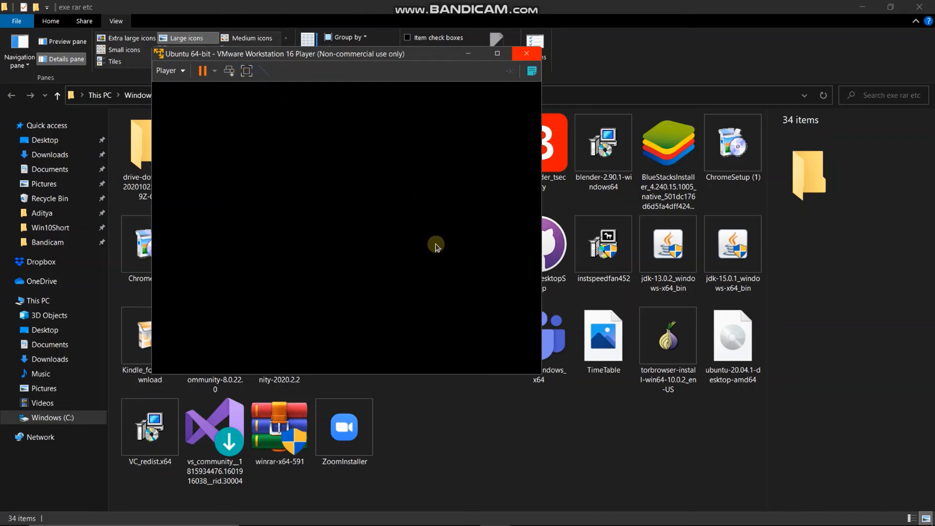
click(496, 53)
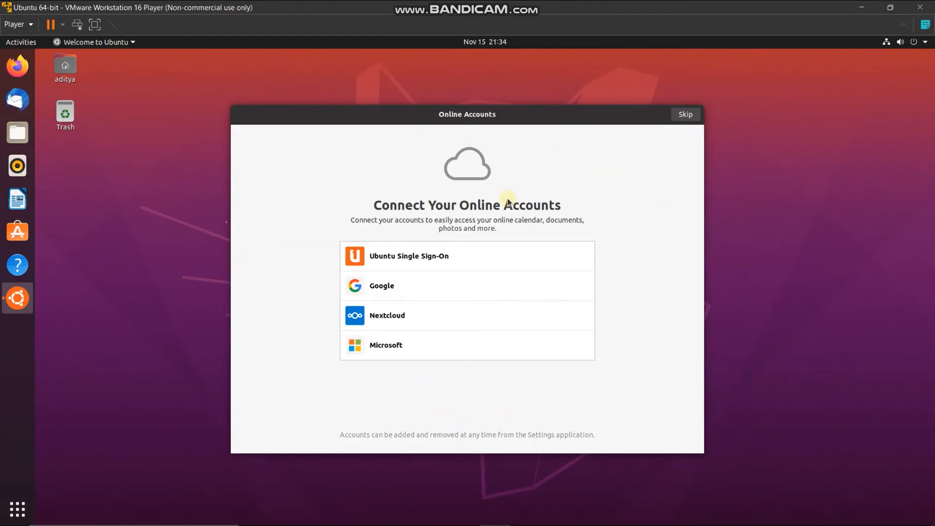
- Skip Online Accounts and Livepatch, keep the system info choice, enable Location Services, and finish
click(684, 115)
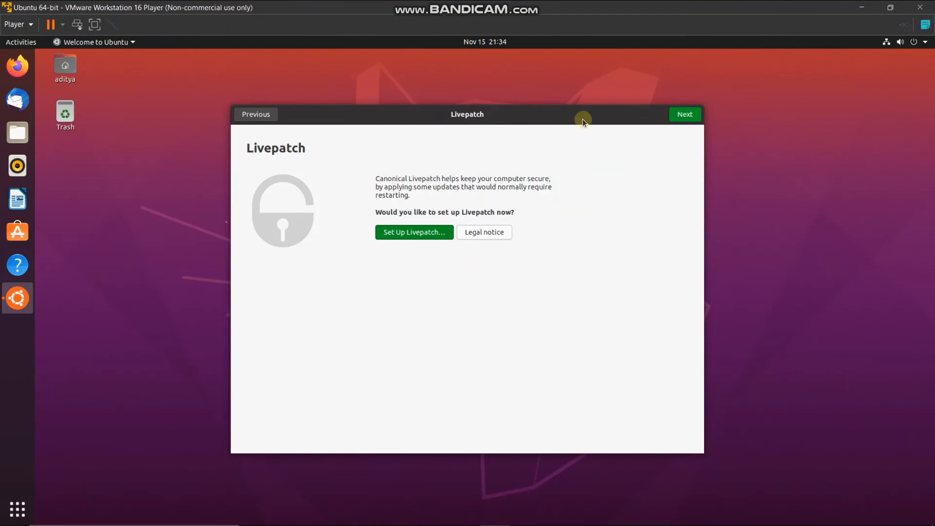
click(676, 116)
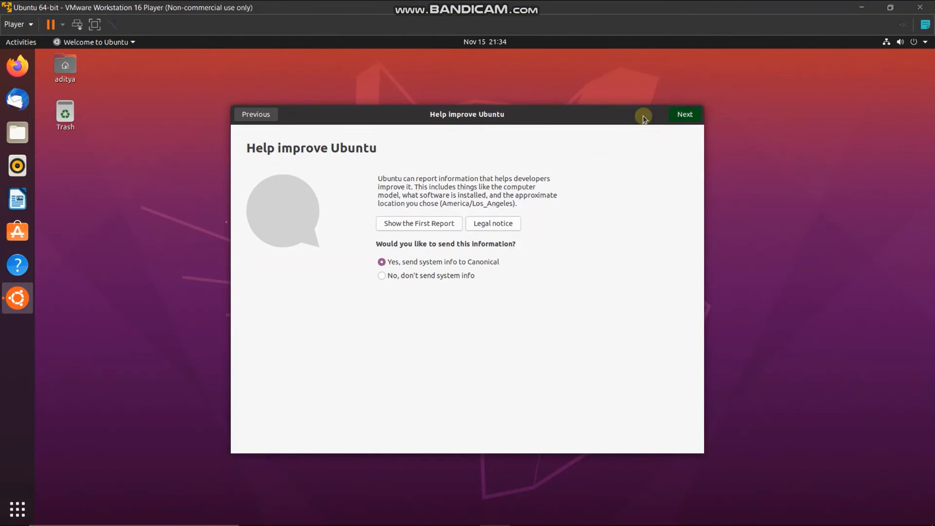
click(686, 115)
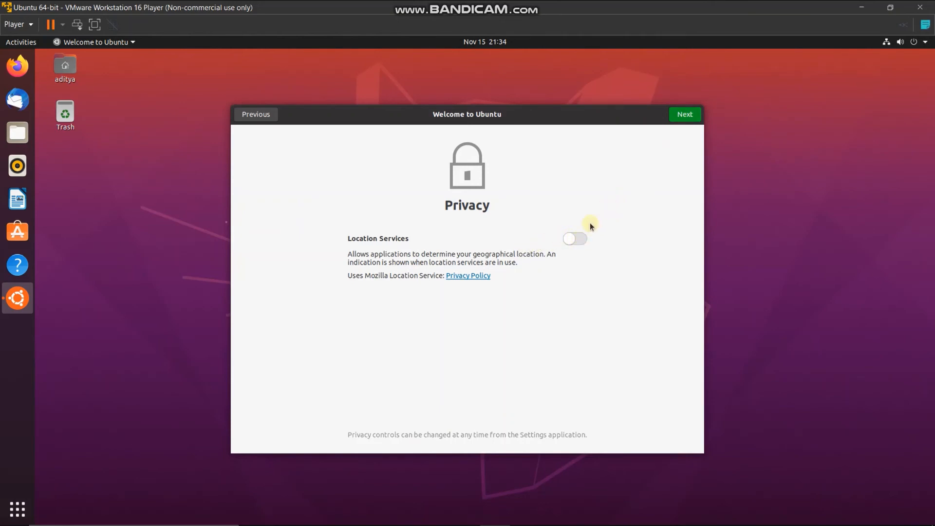
click(574, 239)
click(680, 117)
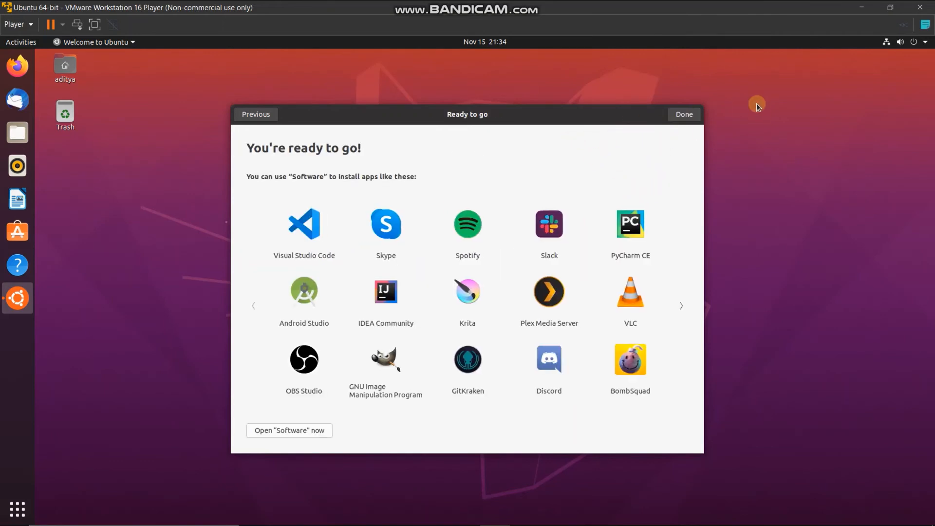
click(688, 116)
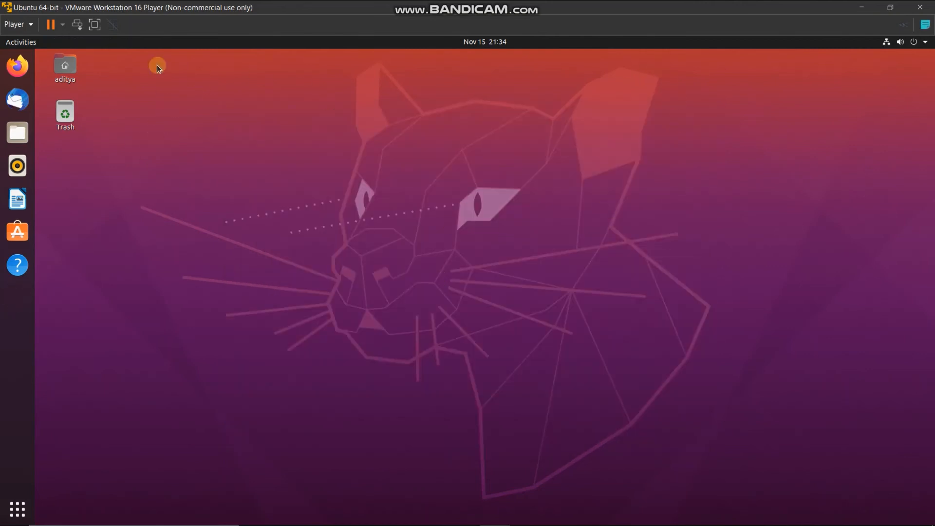
- Open the Home folder in Files and view the empty Documents folder
click(78, 63)
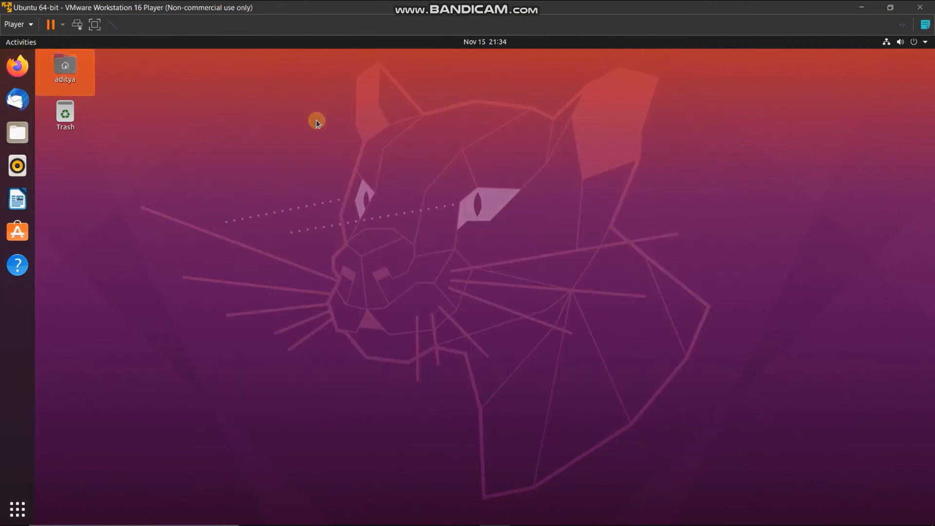
right_click(377, 100)
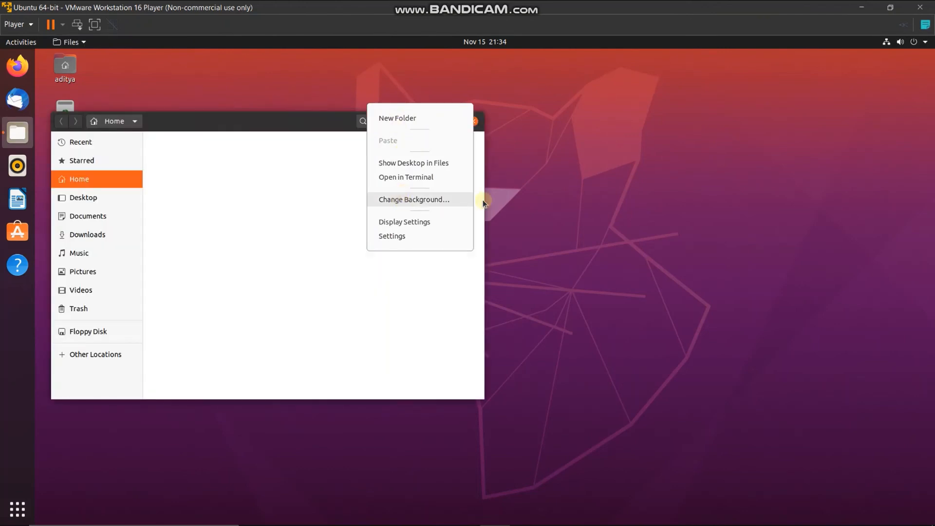
click(653, 213)
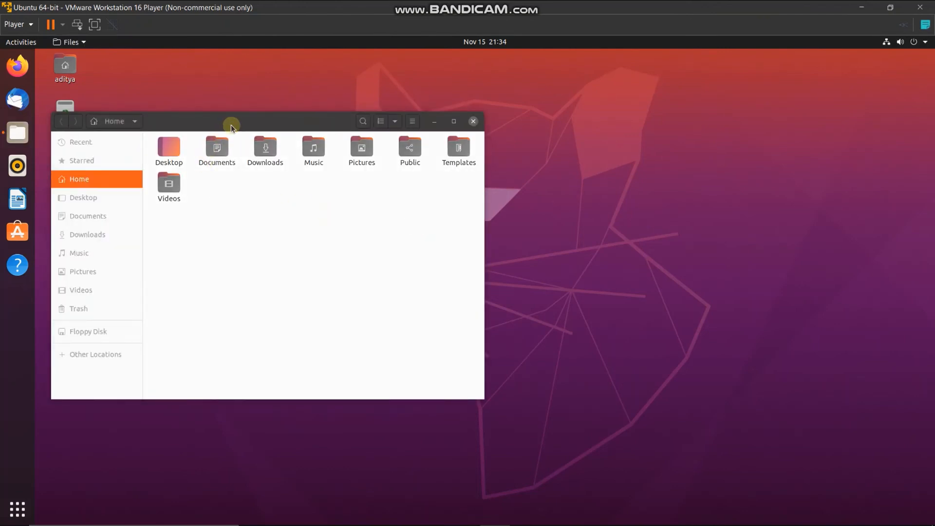
drag(231, 128, 608, 91)
click(603, 124)
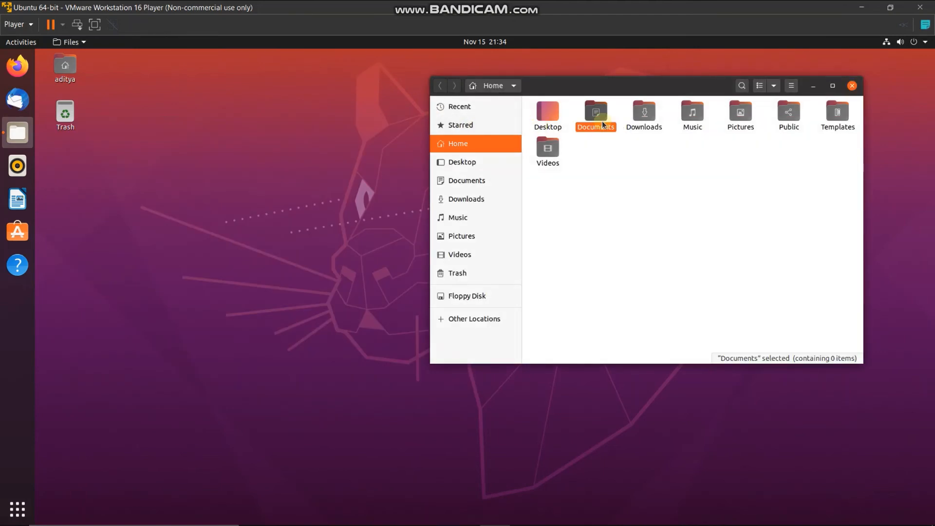
double_click(603, 125)
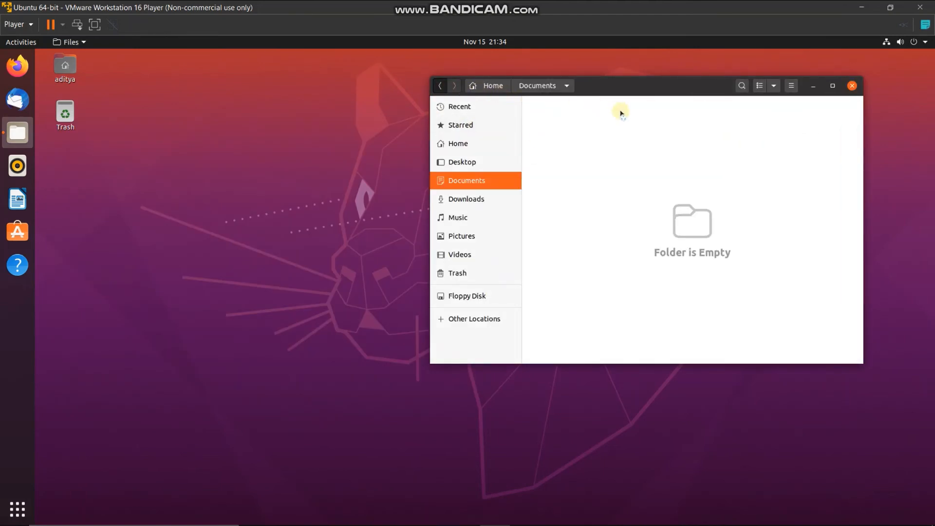
key(alt+Left)
- View the empty Templates folder, close Files, and bring up the applications overview
click(836, 113)
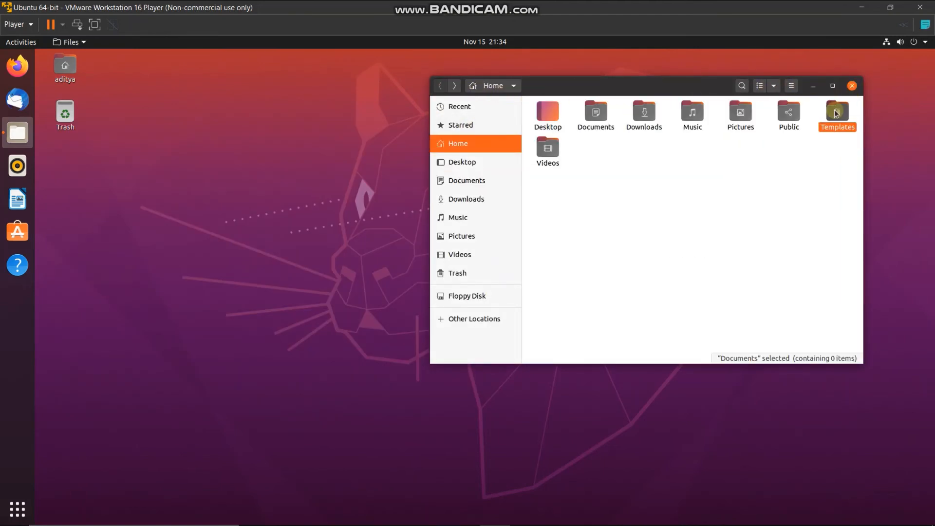
double_click(836, 113)
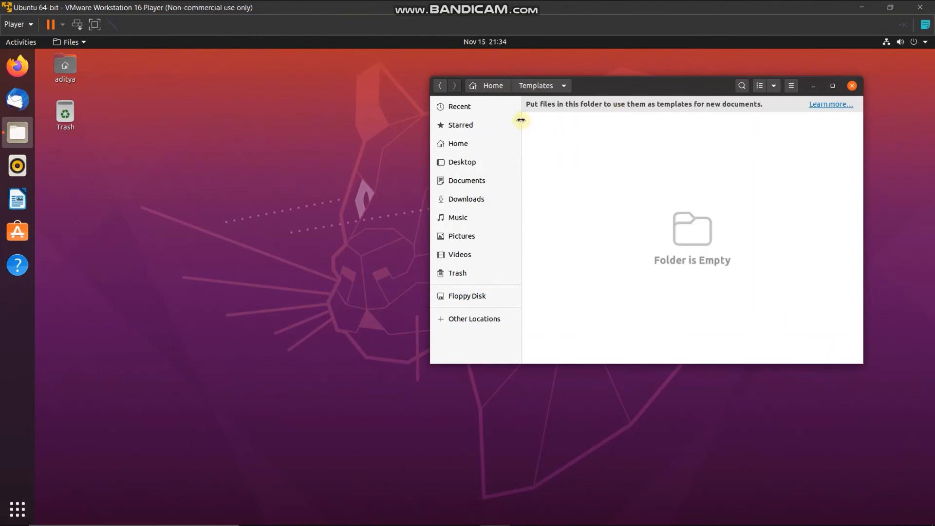
click(850, 86)
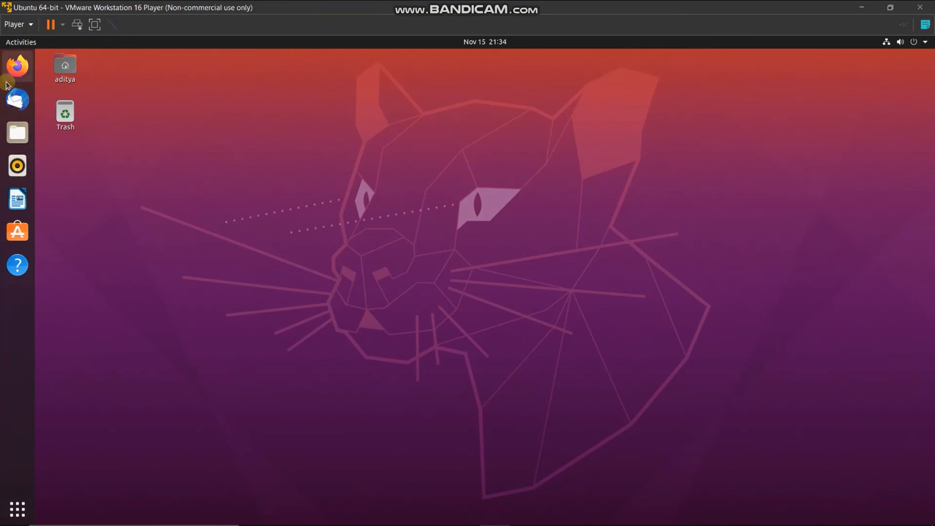
mouse_move(10, 521)
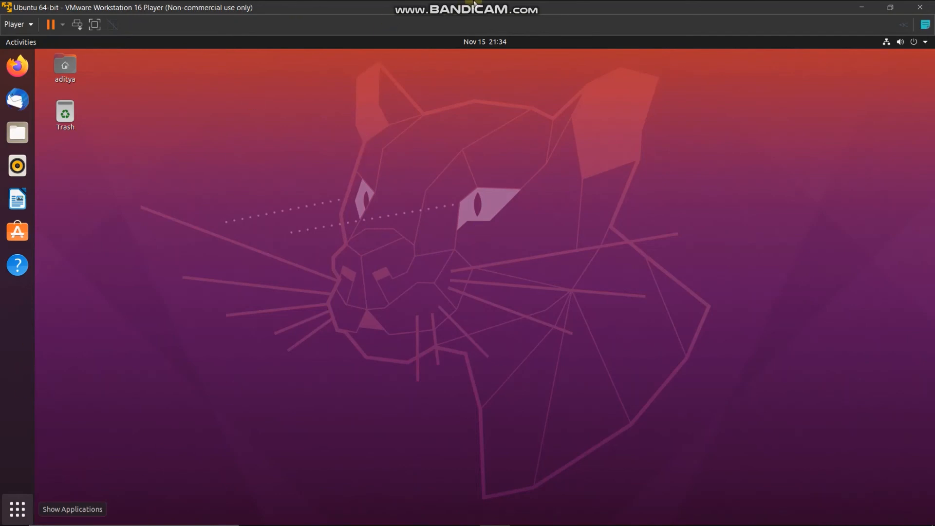
key(super)
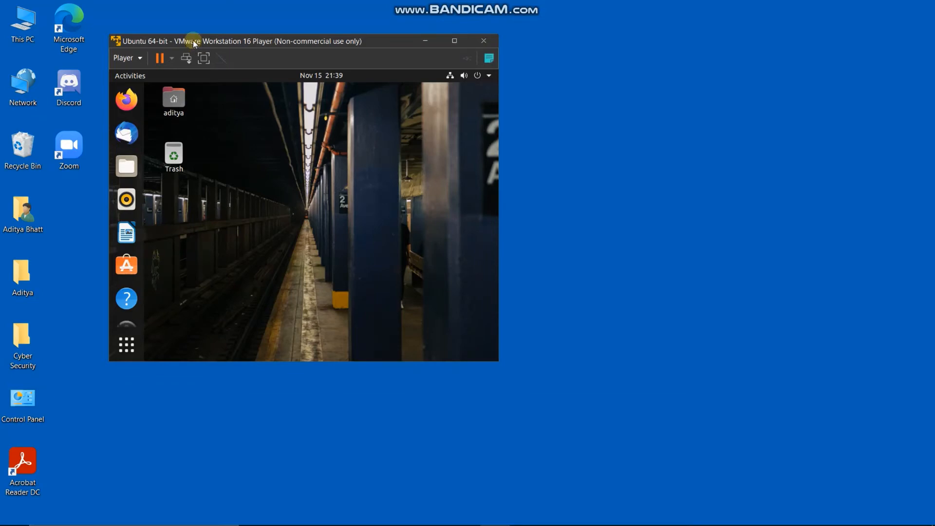
- Move the VM window aside and launch Task Manager with Ctrl+Shift+Esc
drag(193, 40, 118, 17)
click(519, 90)
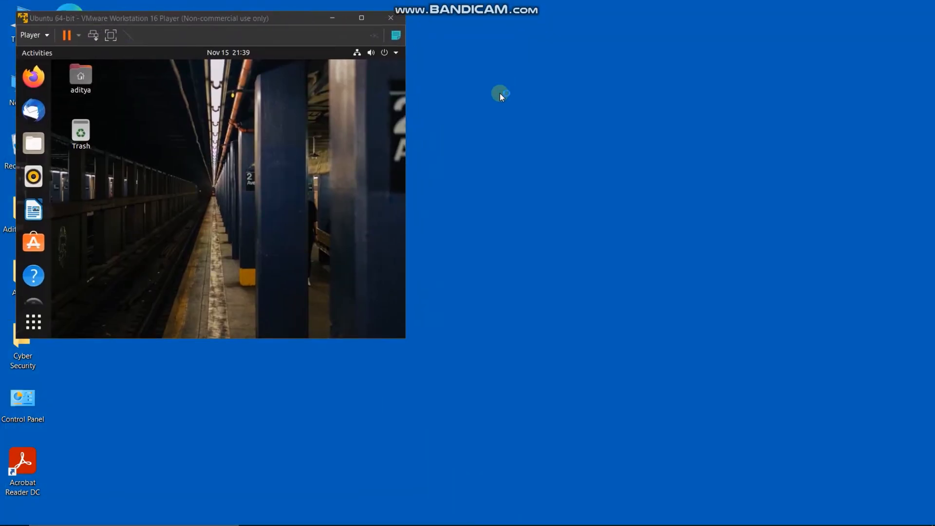
key(ctrl+shift+Escape)
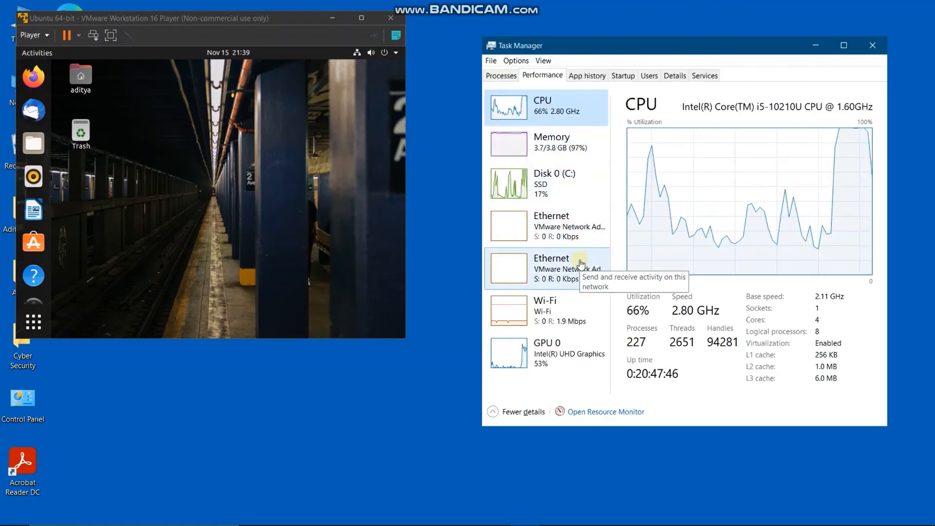
- Compare both VMware Ethernet adapters' Performance pages, then minimize Task Manager
click(567, 271)
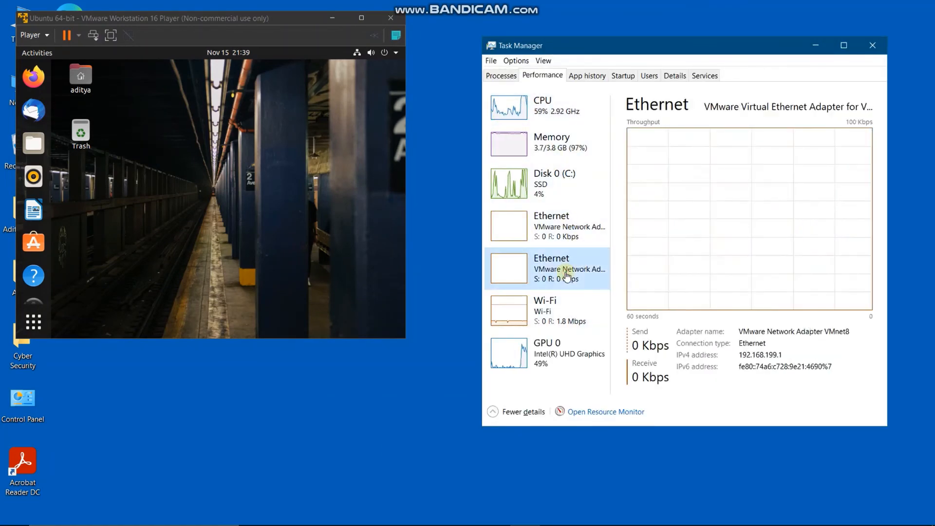
click(565, 235)
click(576, 251)
click(571, 237)
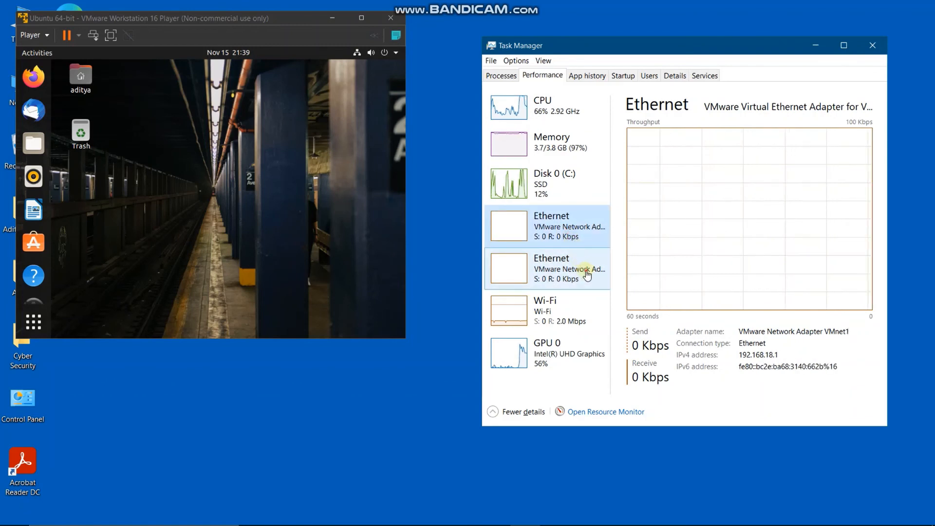
click(586, 272)
click(578, 240)
click(590, 267)
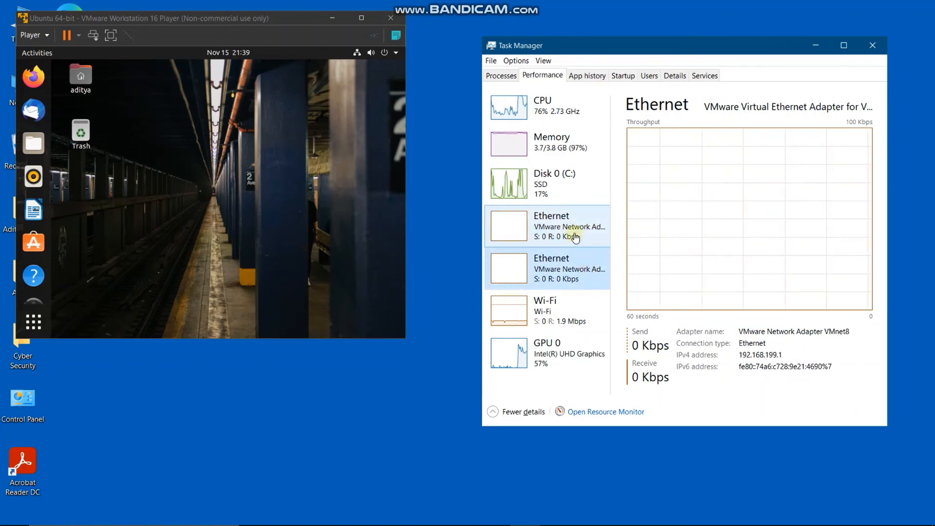
click(576, 237)
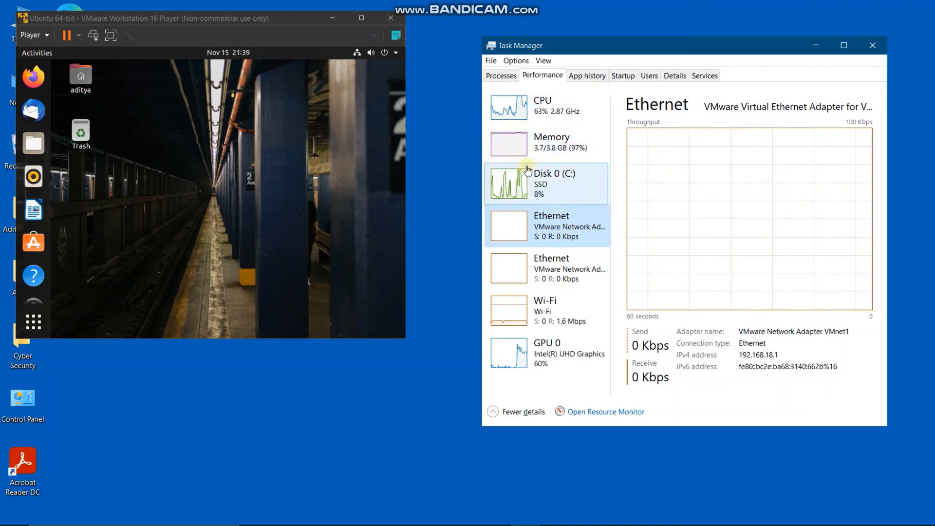
click(595, 254)
click(590, 236)
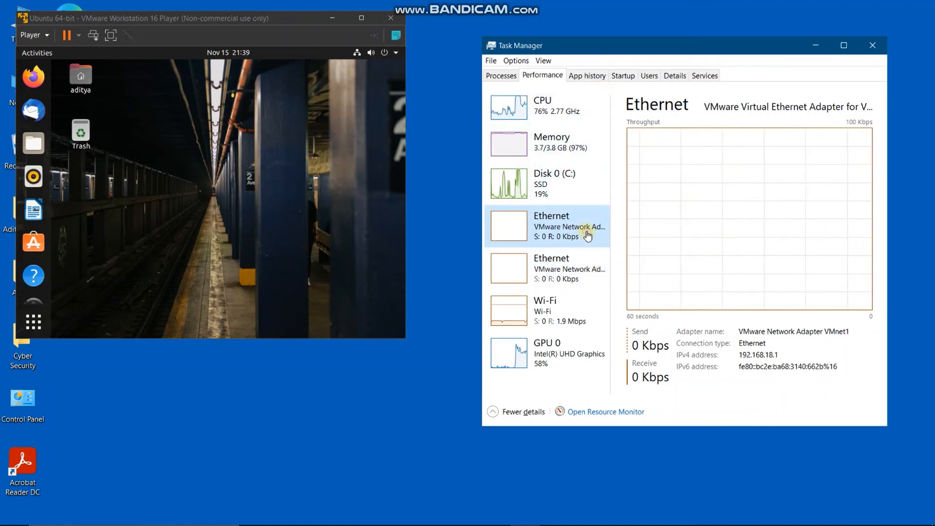
click(819, 46)
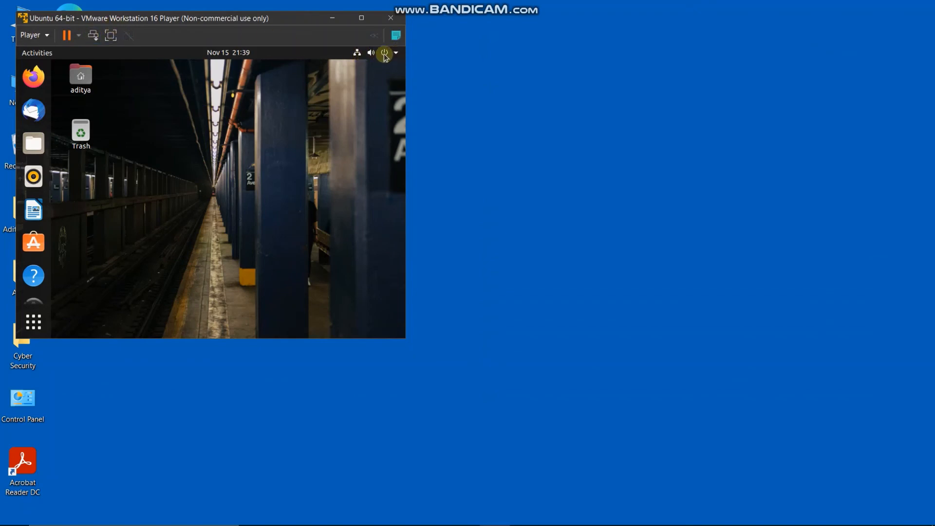
- Choose Power Off from Ubuntu's system menu, then cancel the shutdown
click(384, 54)
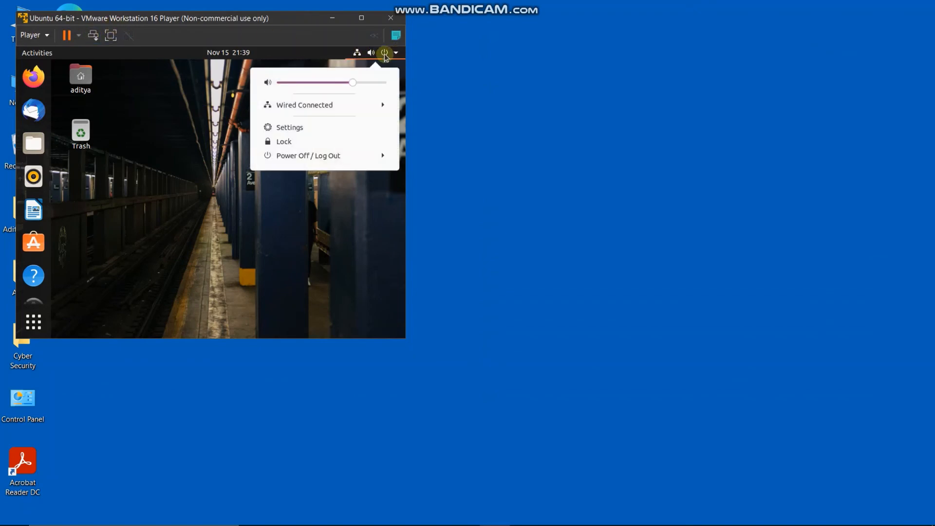
click(335, 157)
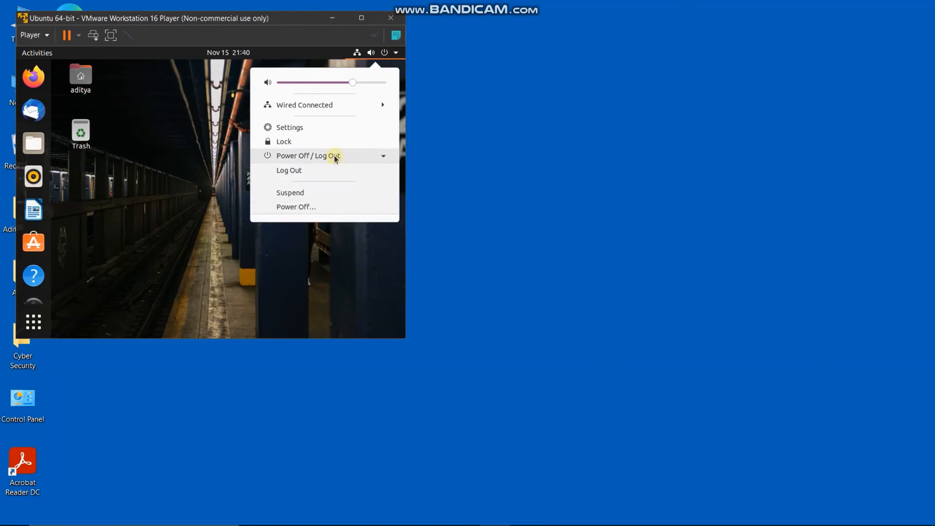
click(322, 207)
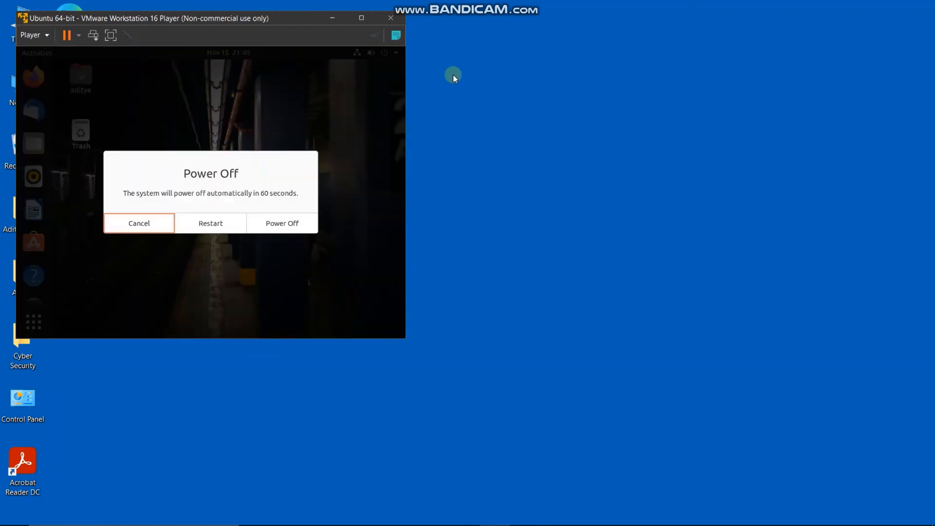
click(264, 224)
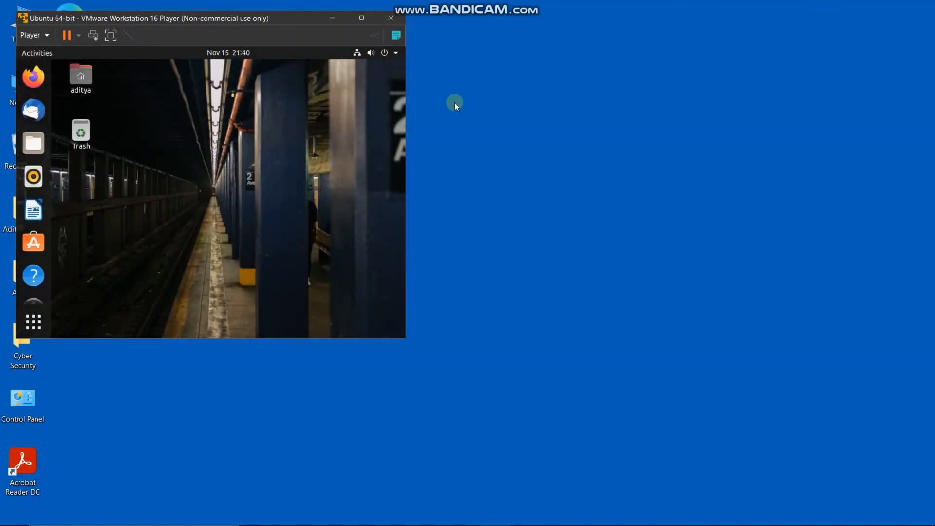
- Refresh the Windows desktop, then reopen the Ubuntu system menu in the VM
click(481, 153)
right_click(458, 139)
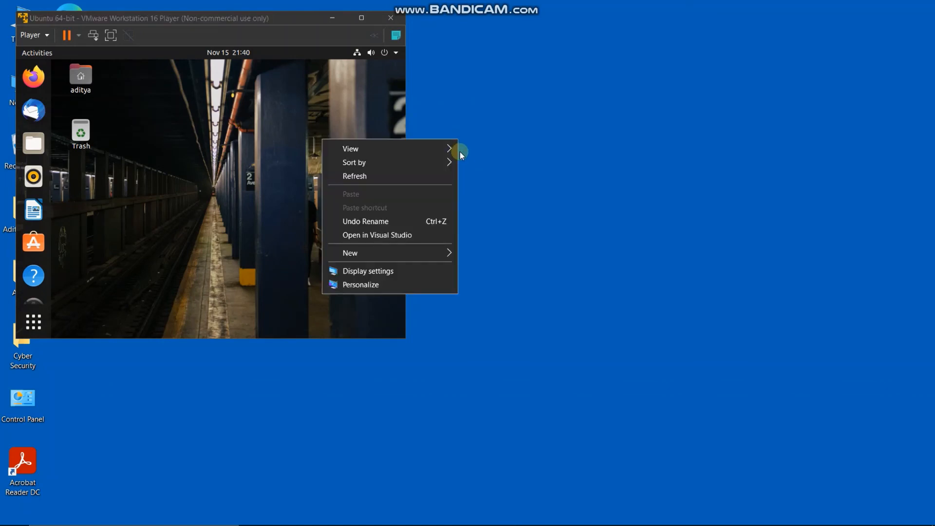
click(438, 174)
click(383, 55)
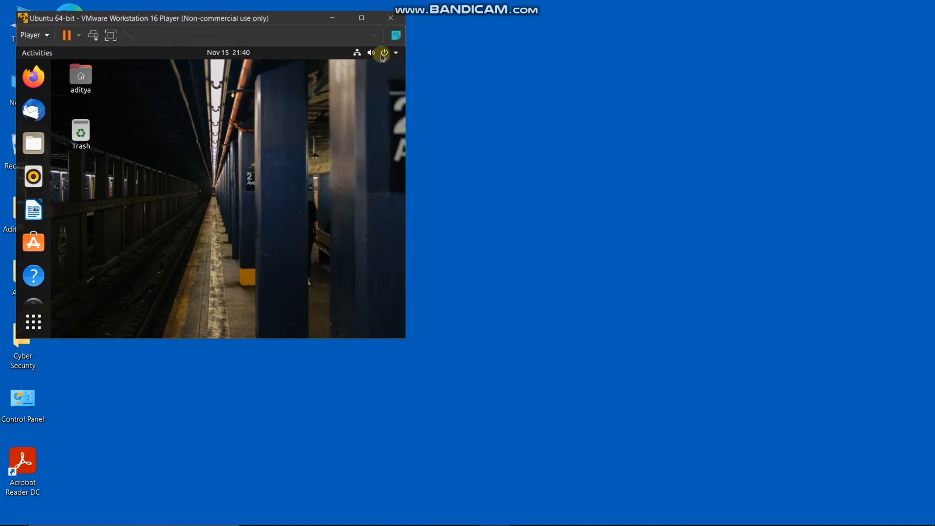
click(386, 53)
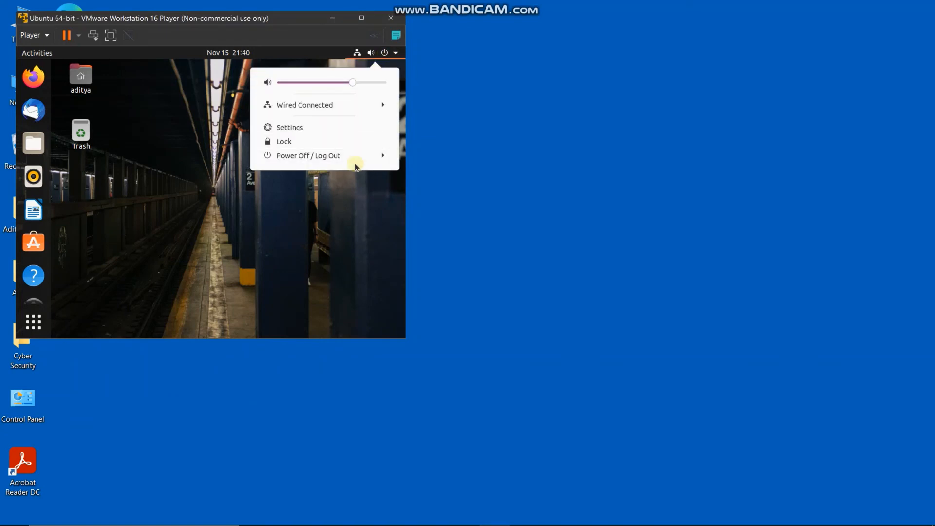